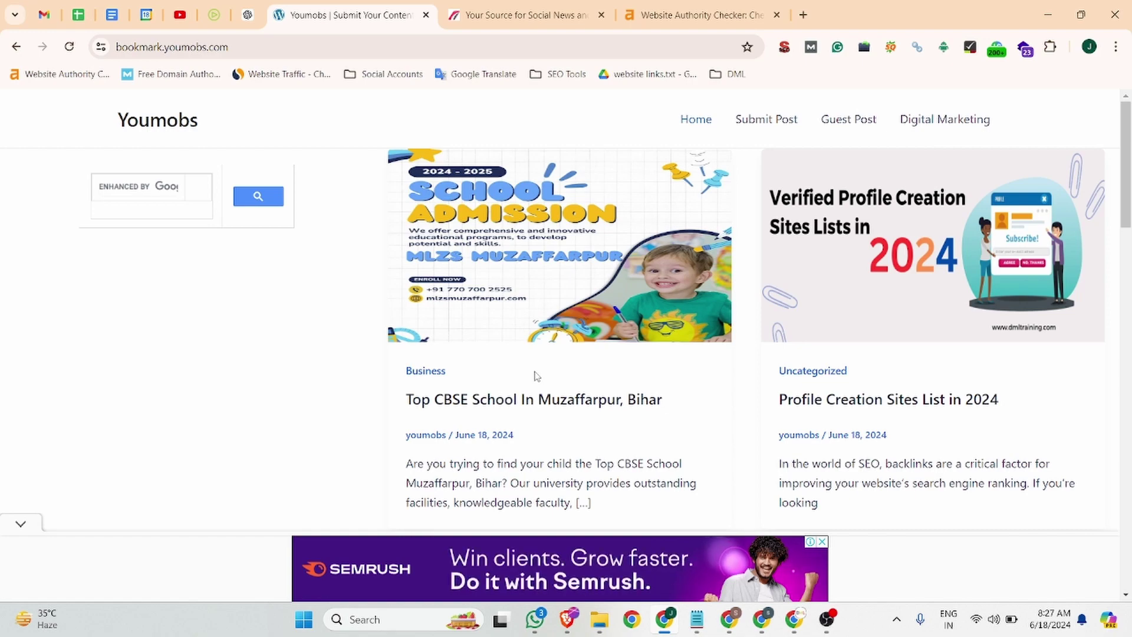
- Reload the Youmobs homepage, then bring up the Ahrefs authority check for youmobs.com (Domain Rating 38)
scroll(537, 377, down, 10)
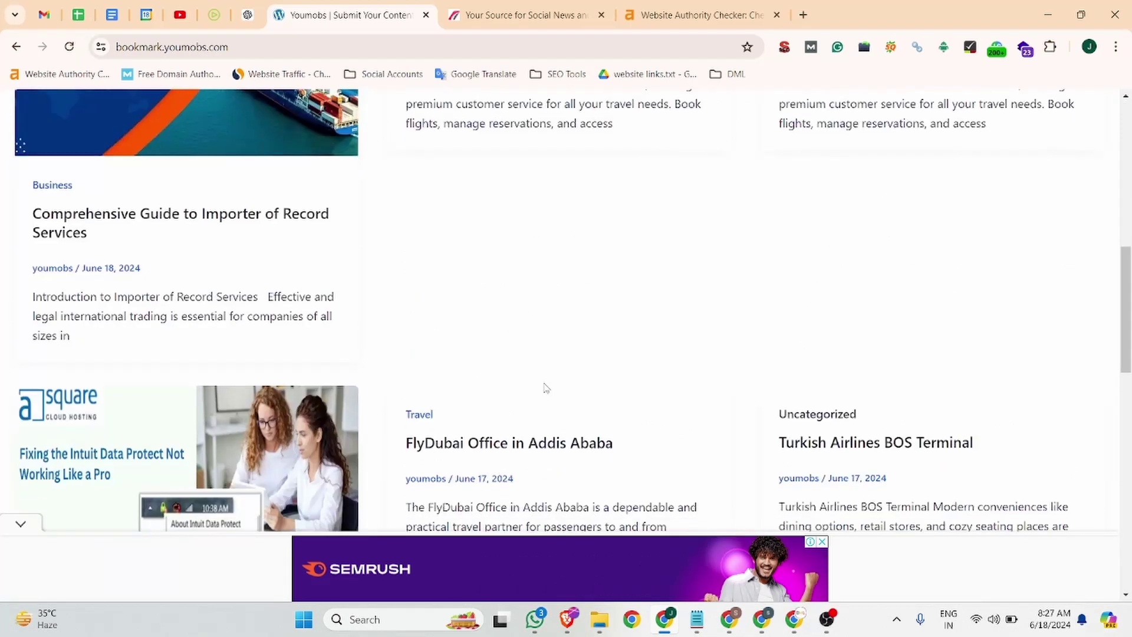
scroll(543, 380, up, 10)
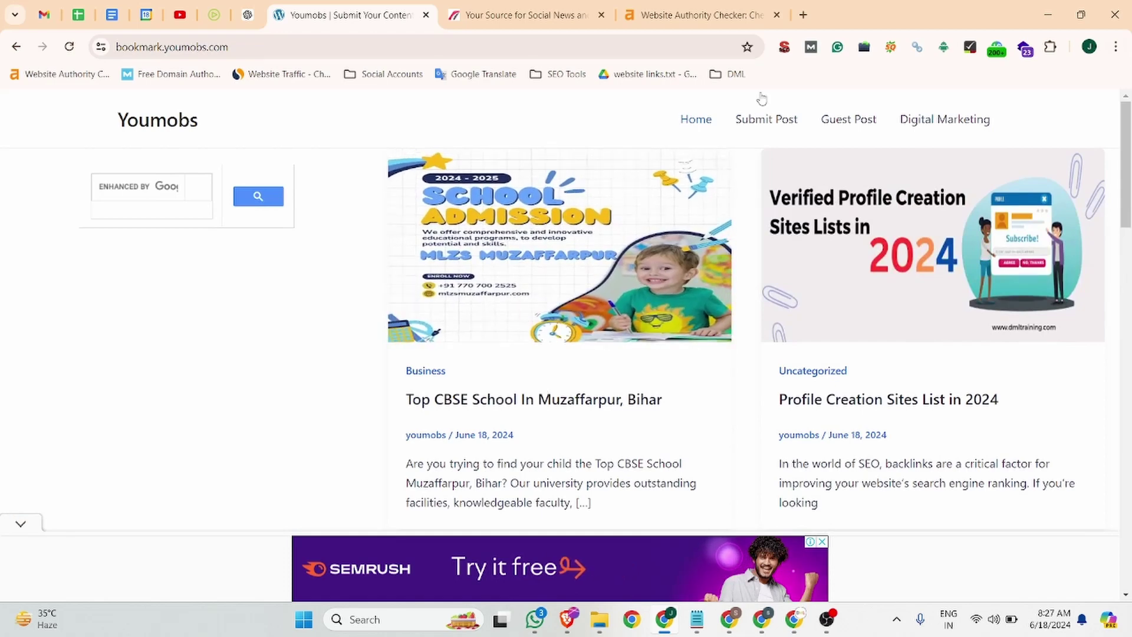
click(184, 121)
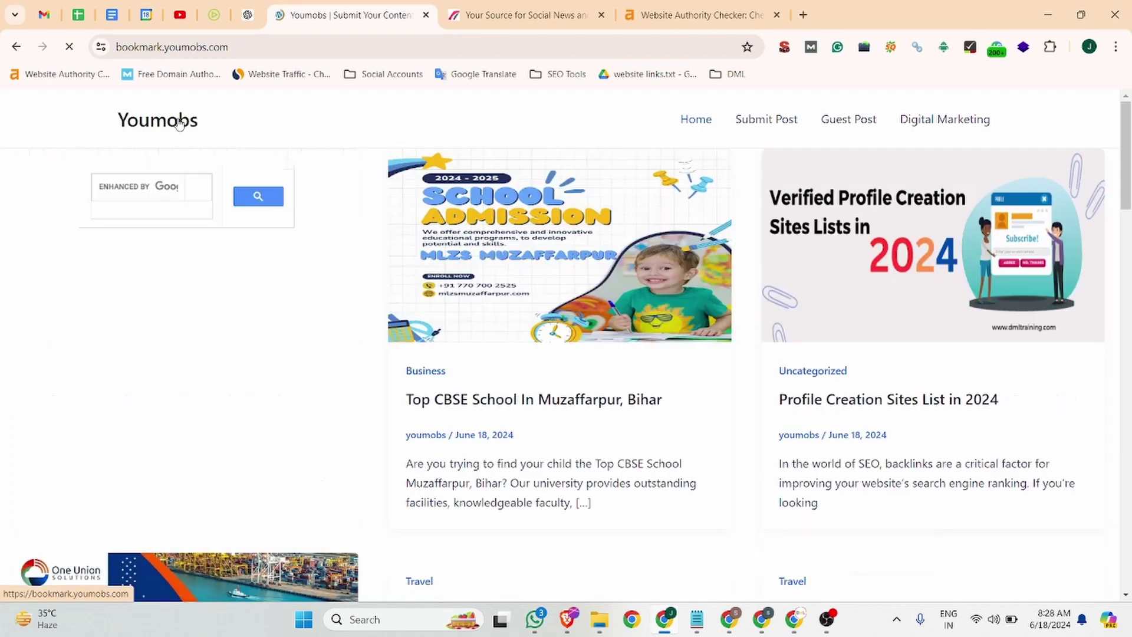
click(688, 10)
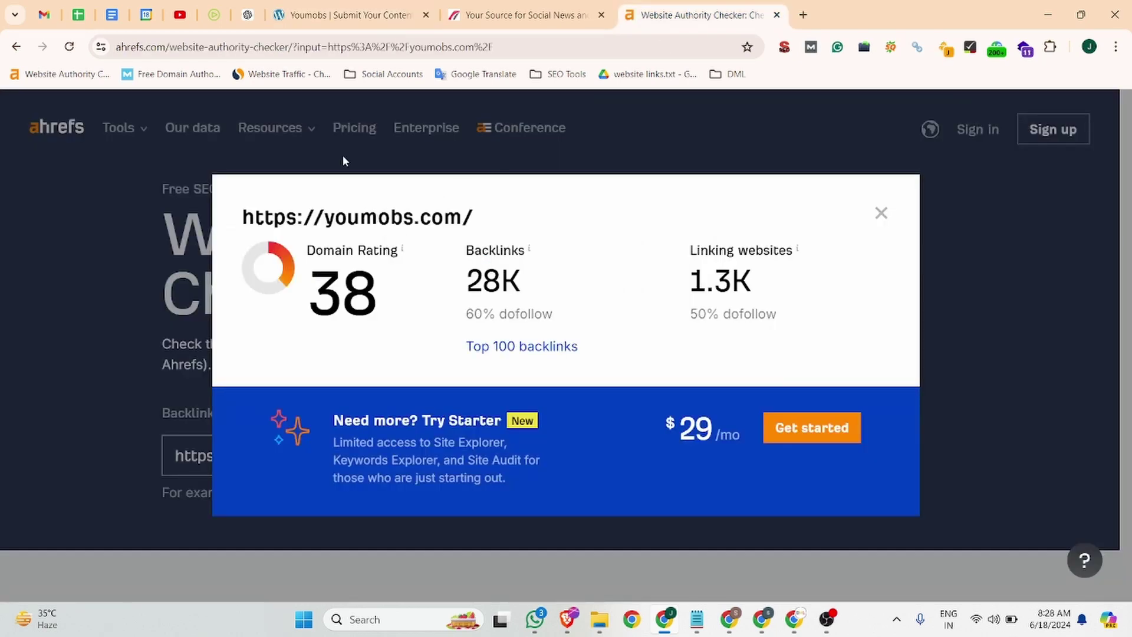
- Return to the Youmobs homepage after reviewing youmobs.com's Domain Rating 38 and 28K backlinks
click(354, 12)
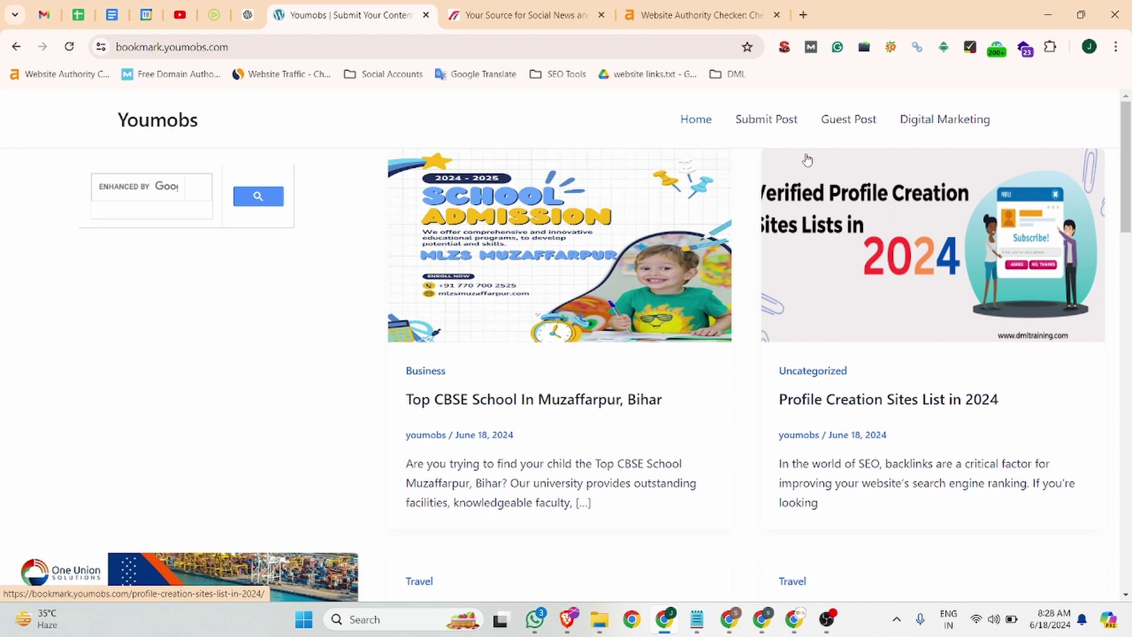
- Copy the Jobma article heading into the Submit Post form's Post Title field
click(793, 129)
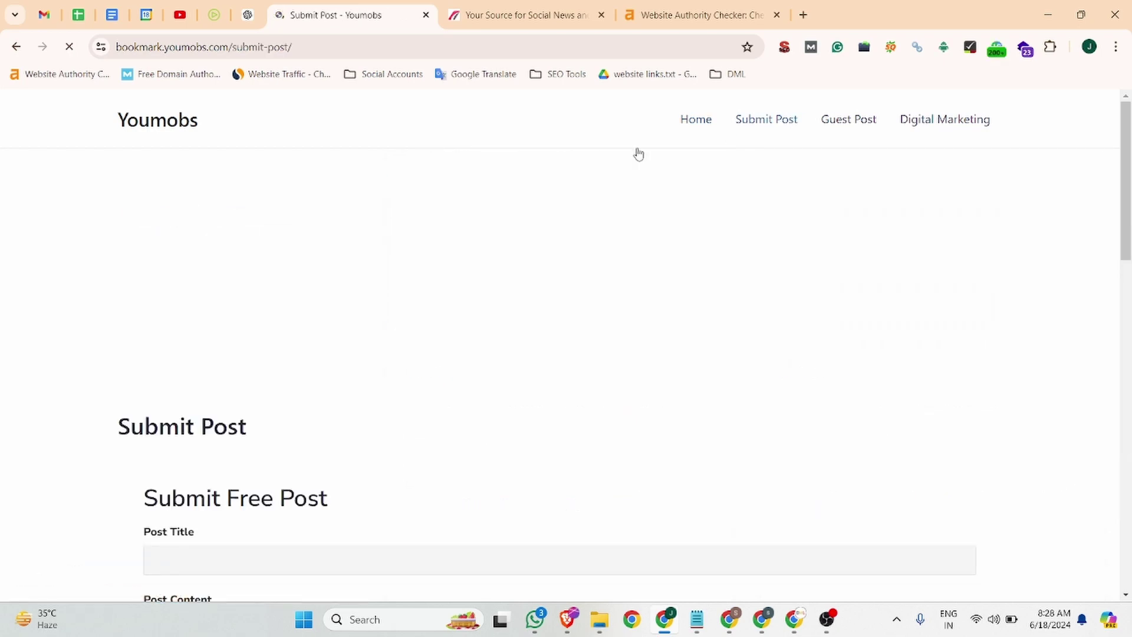
scroll(364, 265, down, 4)
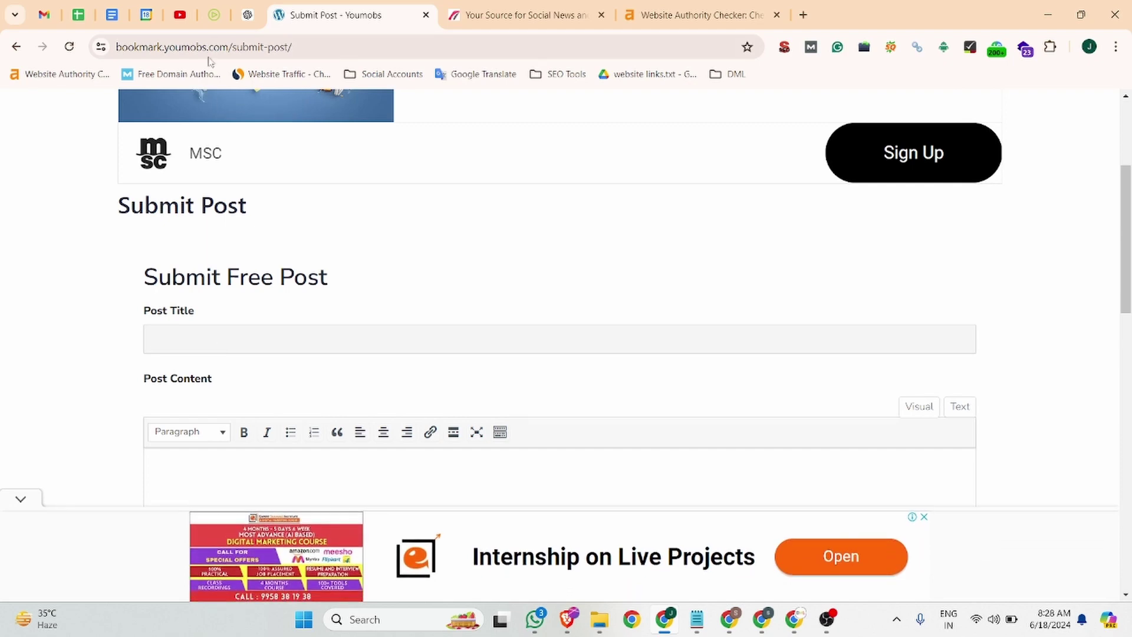
click(180, 15)
click(213, 14)
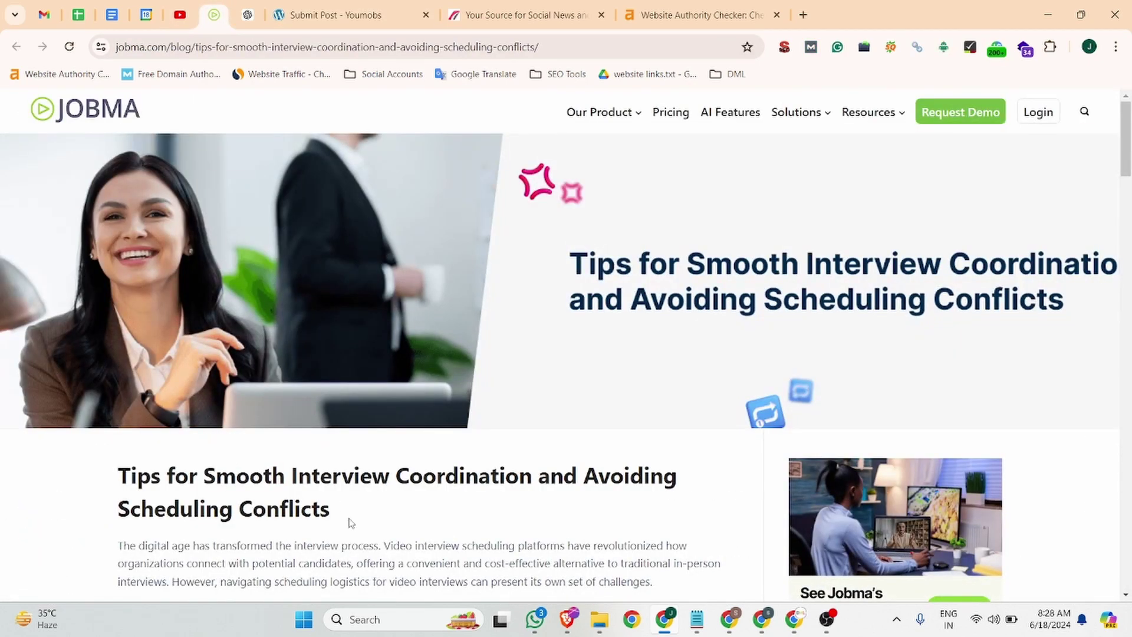
drag(349, 521, 120, 473)
key(ctrl+c)
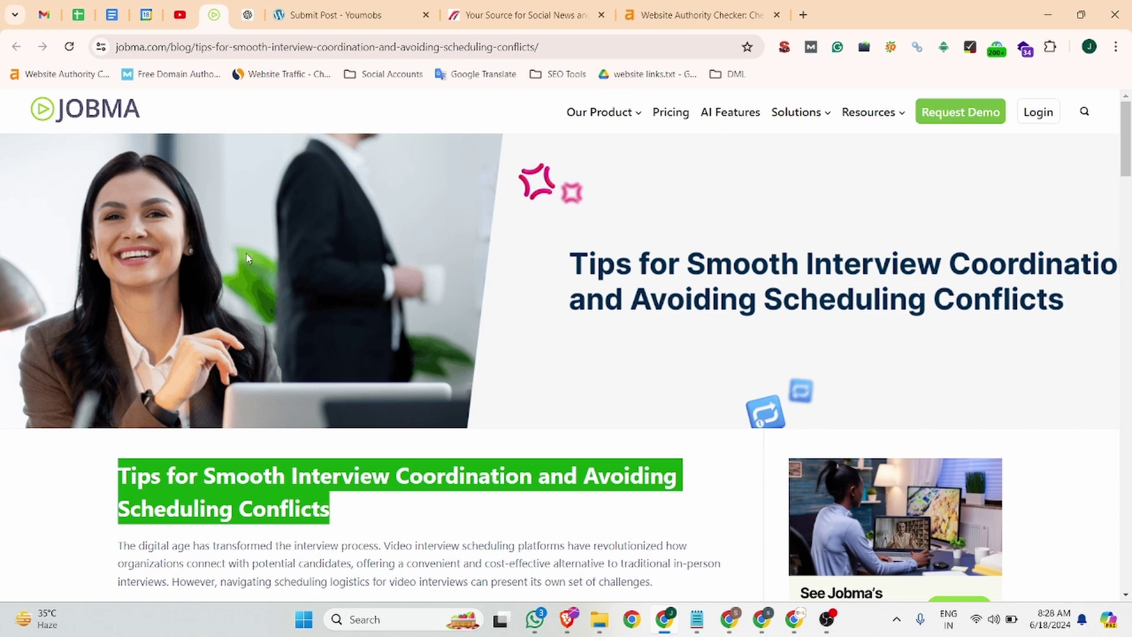
click(312, 11)
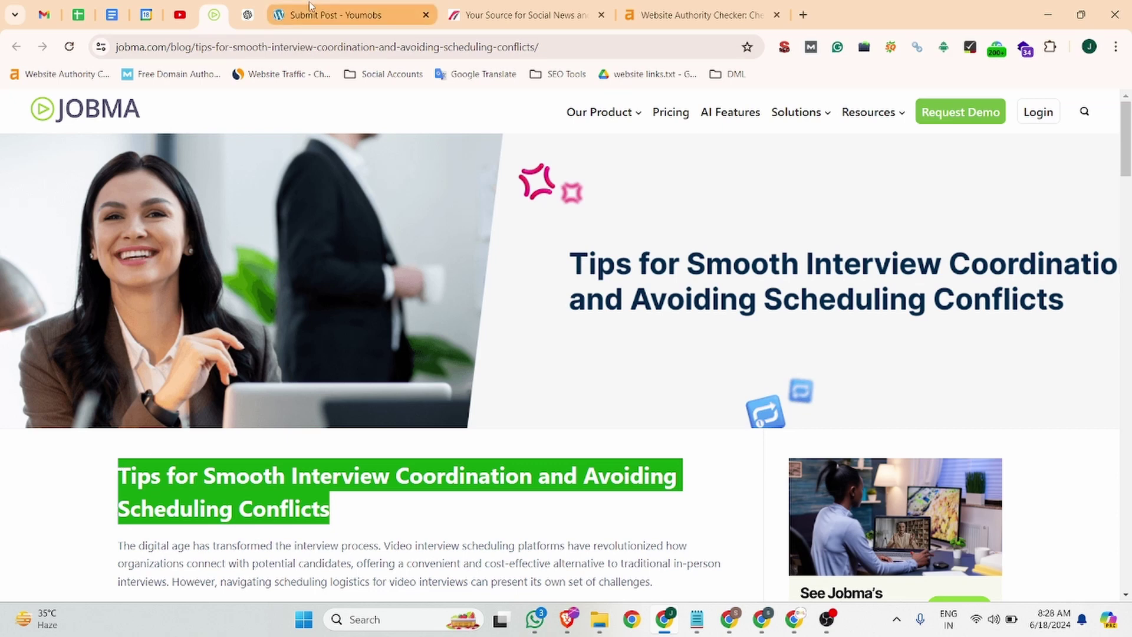
click(223, 350)
key(ctrl+v)
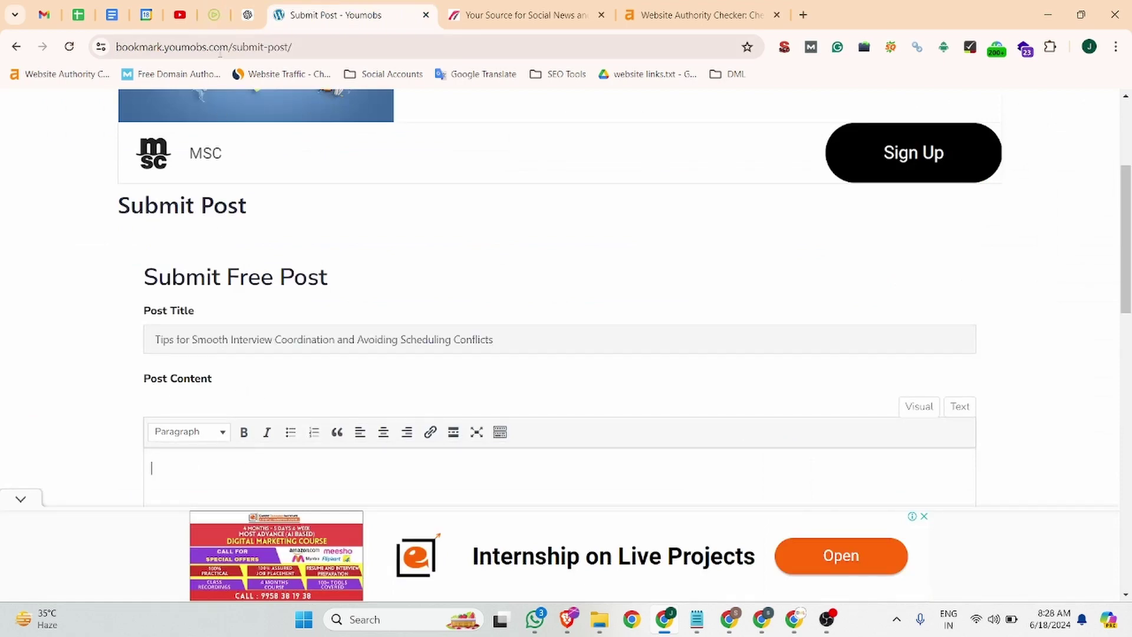
click(217, 15)
scroll(388, 362, down, 5)
- Paste the Jobma article's two intro paragraphs into Post Content
click(388, 365)
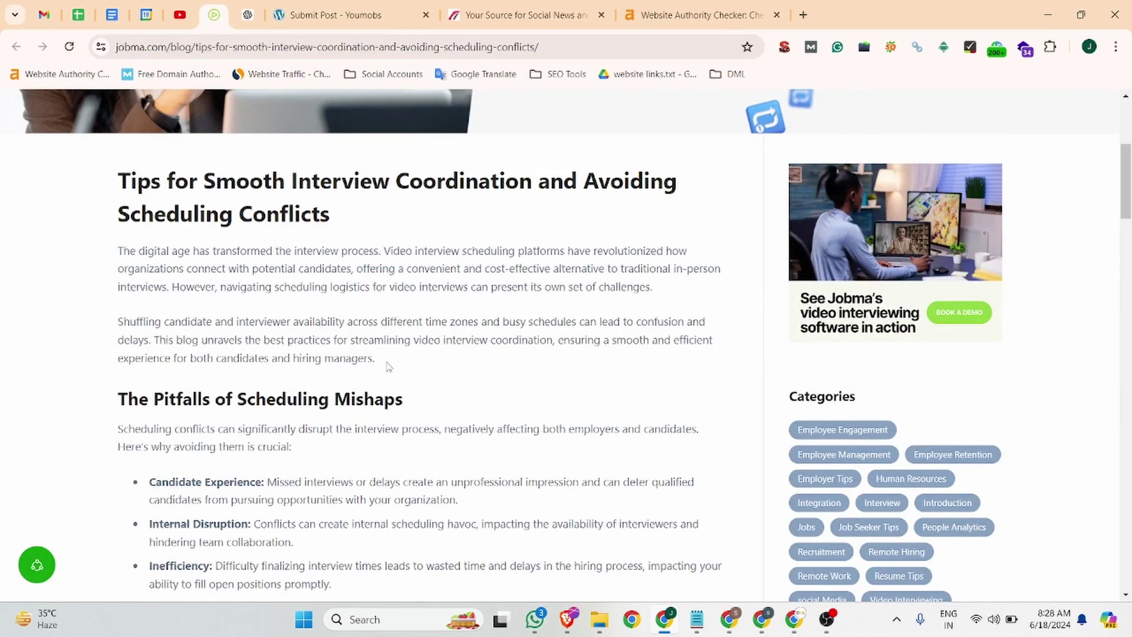
drag(120, 252, 390, 370)
key(ctrl+c)
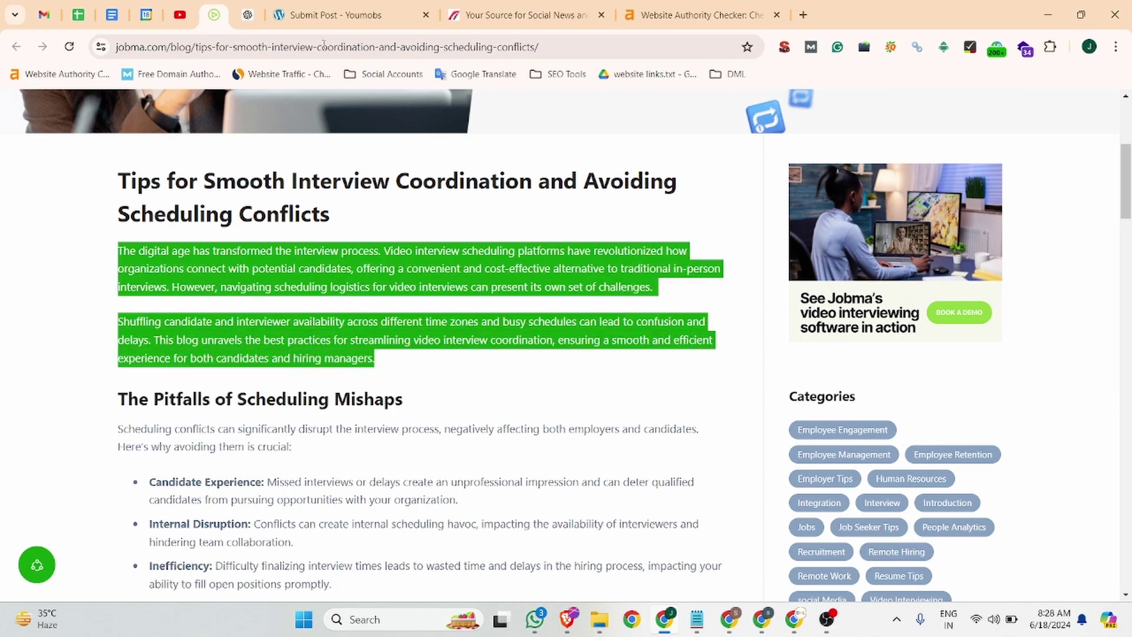
click(336, 15)
scroll(300, 353, down, 4)
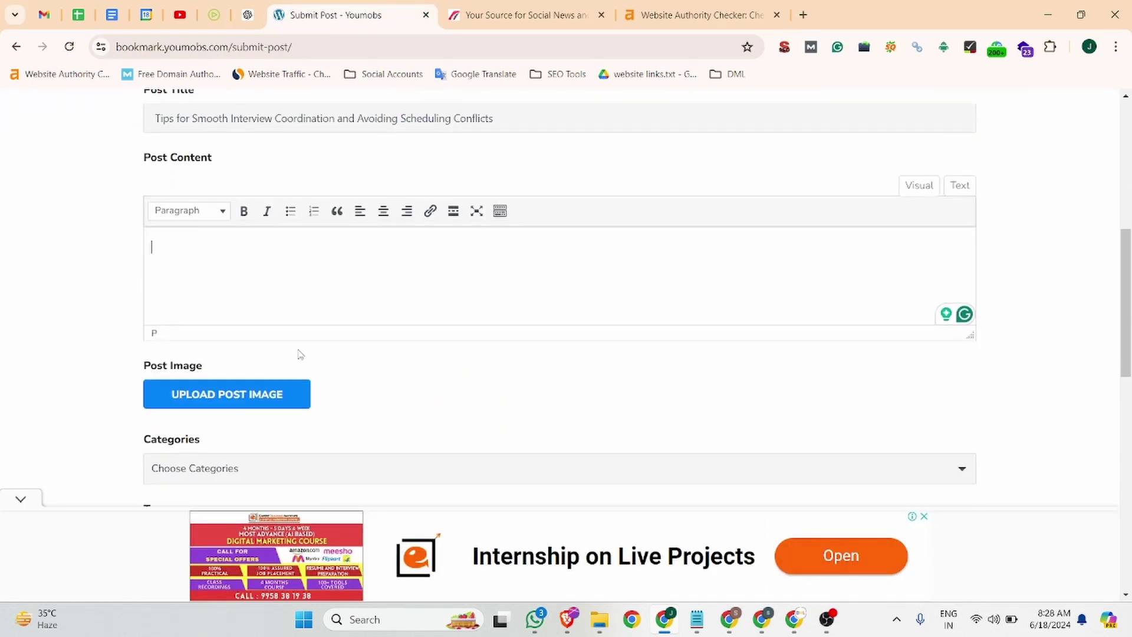
key(ctrl+v)
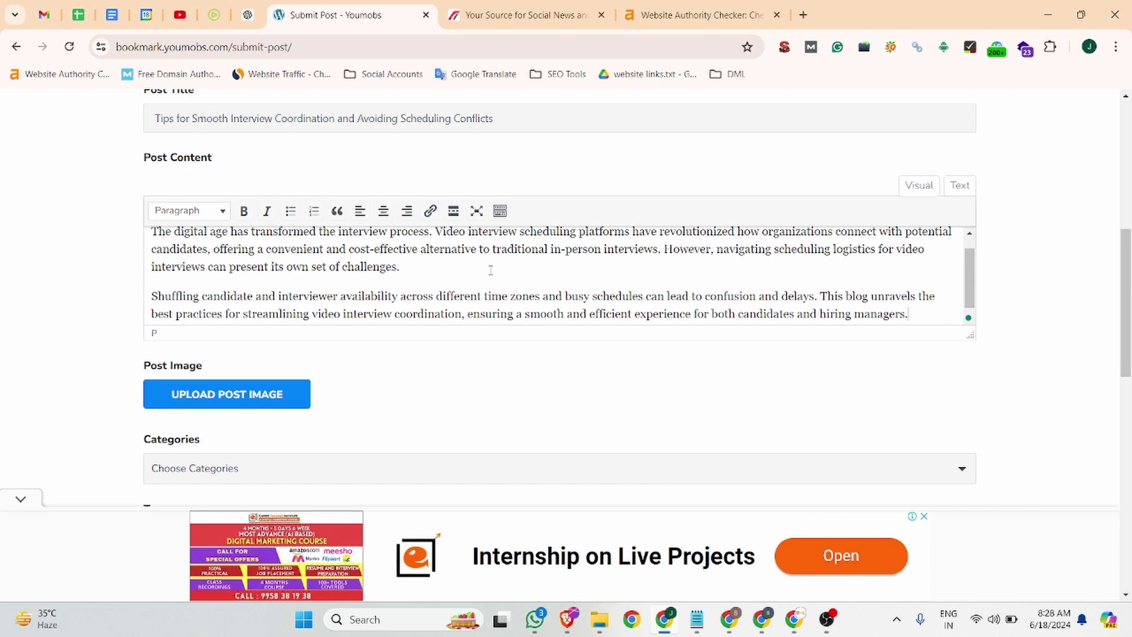
scroll(490, 269, up, 1)
- Link the phrase 'Video interview scheduling platforms' to the Jobma article URL
drag(436, 247, 629, 239)
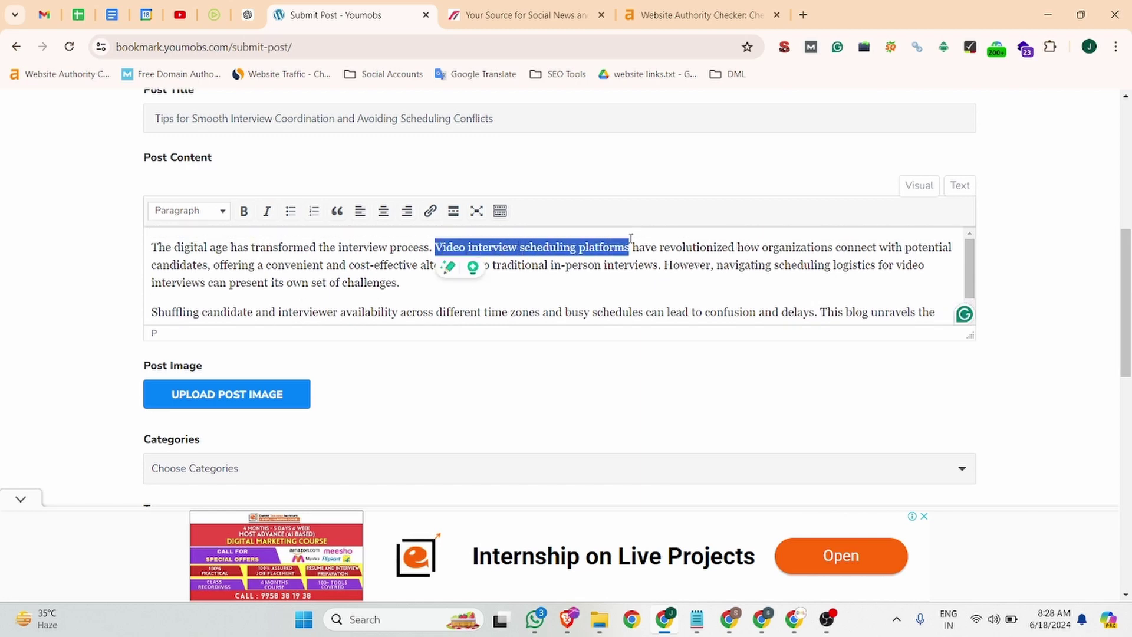
click(430, 211)
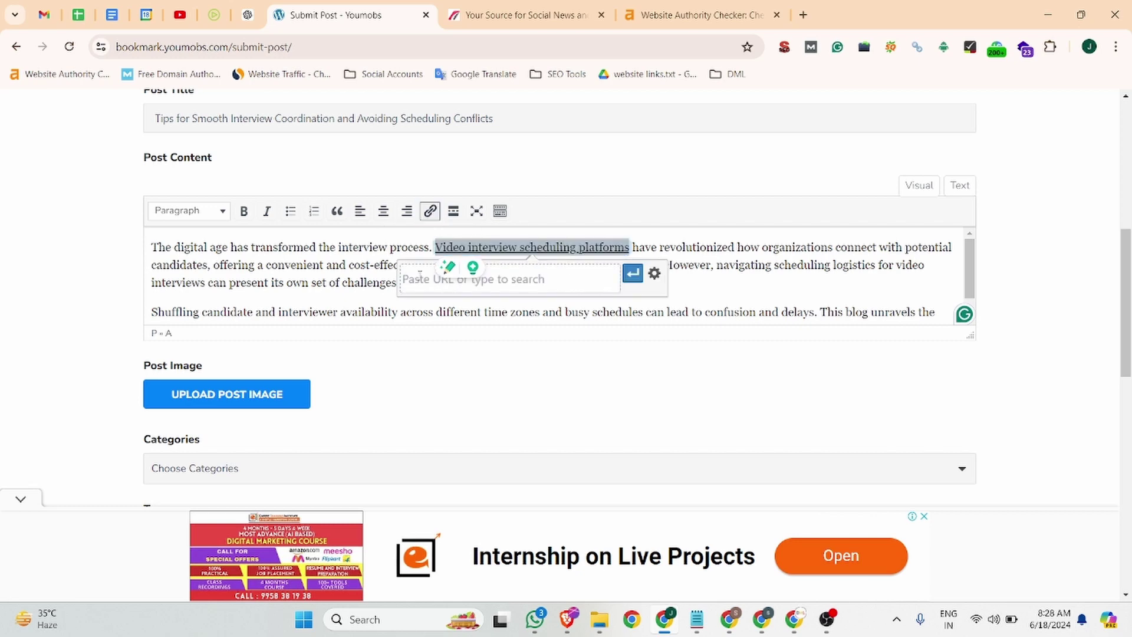
click(214, 15)
click(337, 46)
click(348, 15)
key(ctrl+v)
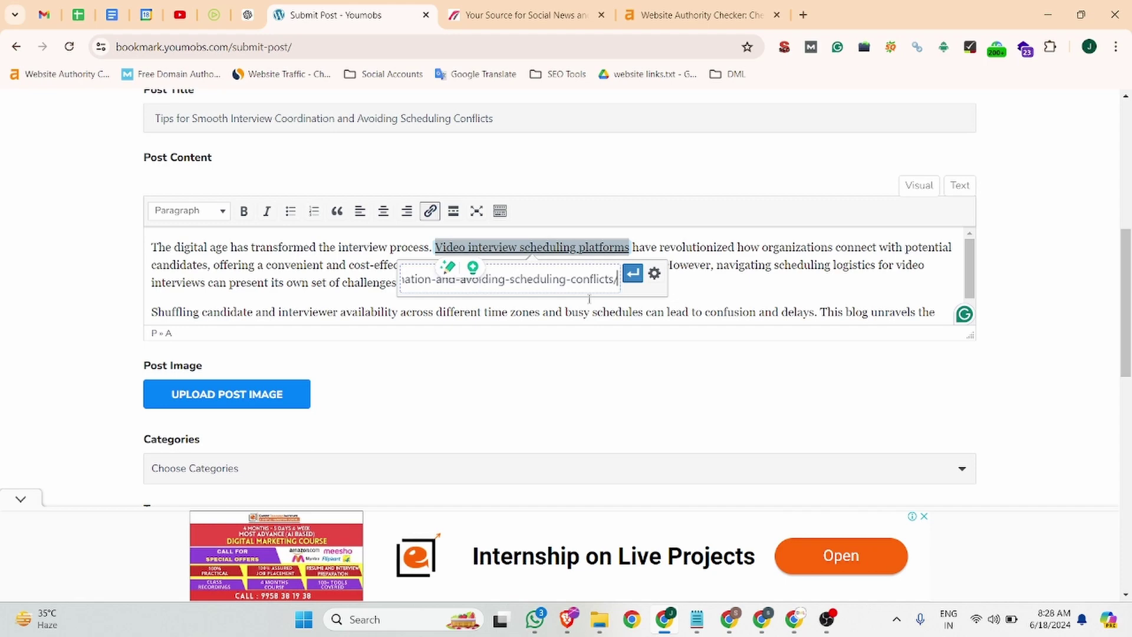
click(632, 273)
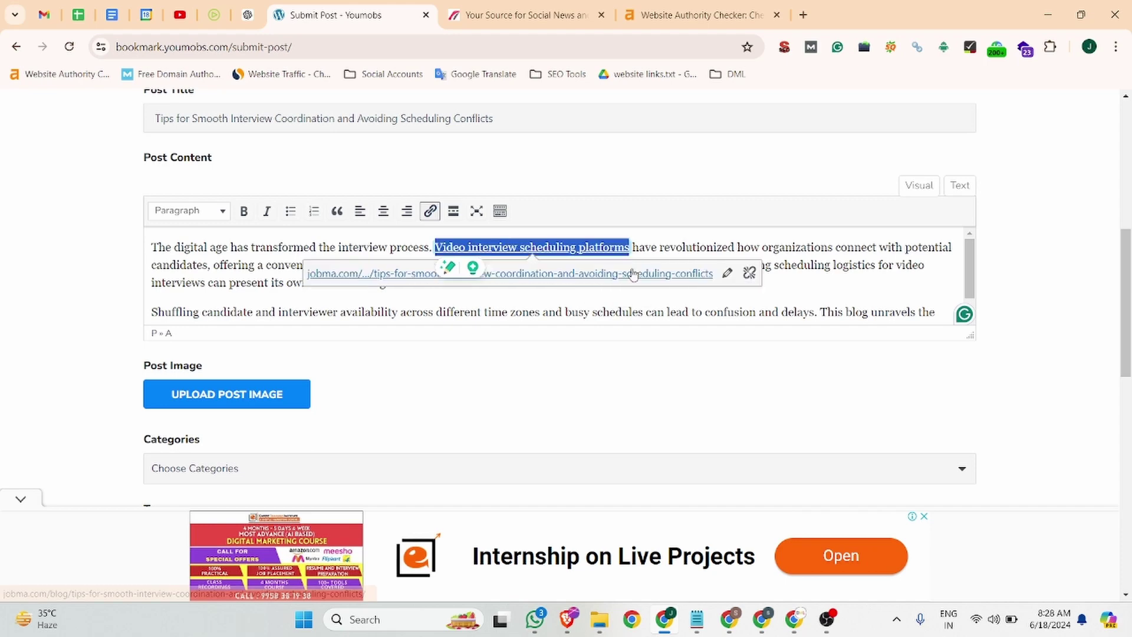
click(597, 270)
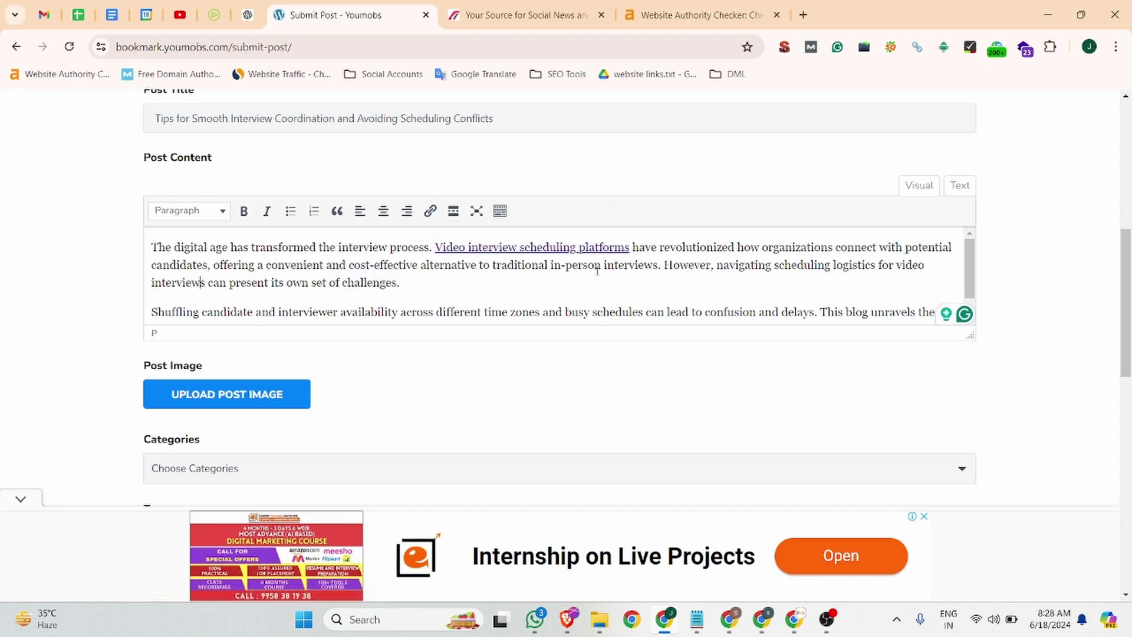
click(194, 399)
scroll(231, 231, down, 10)
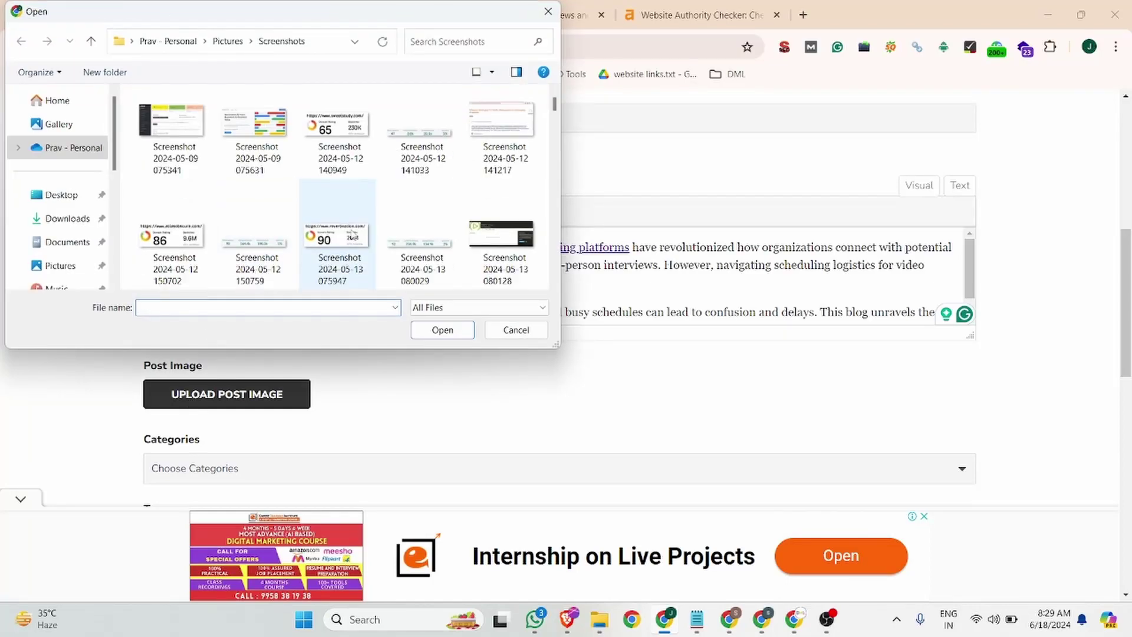
scroll(384, 257, down, 5)
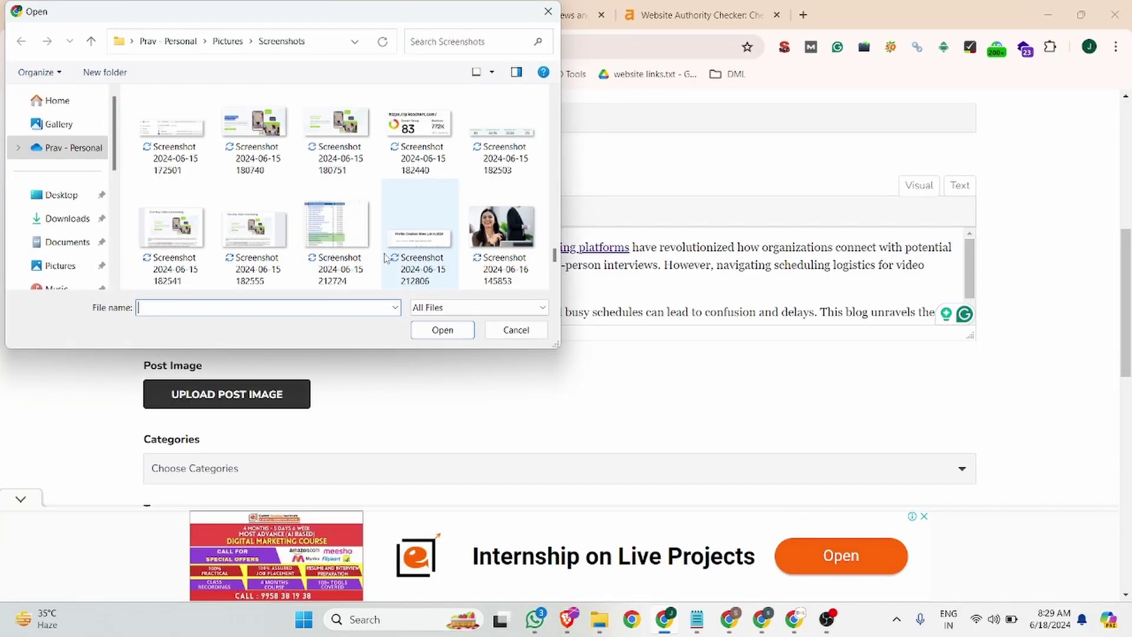
click(269, 239)
click(451, 330)
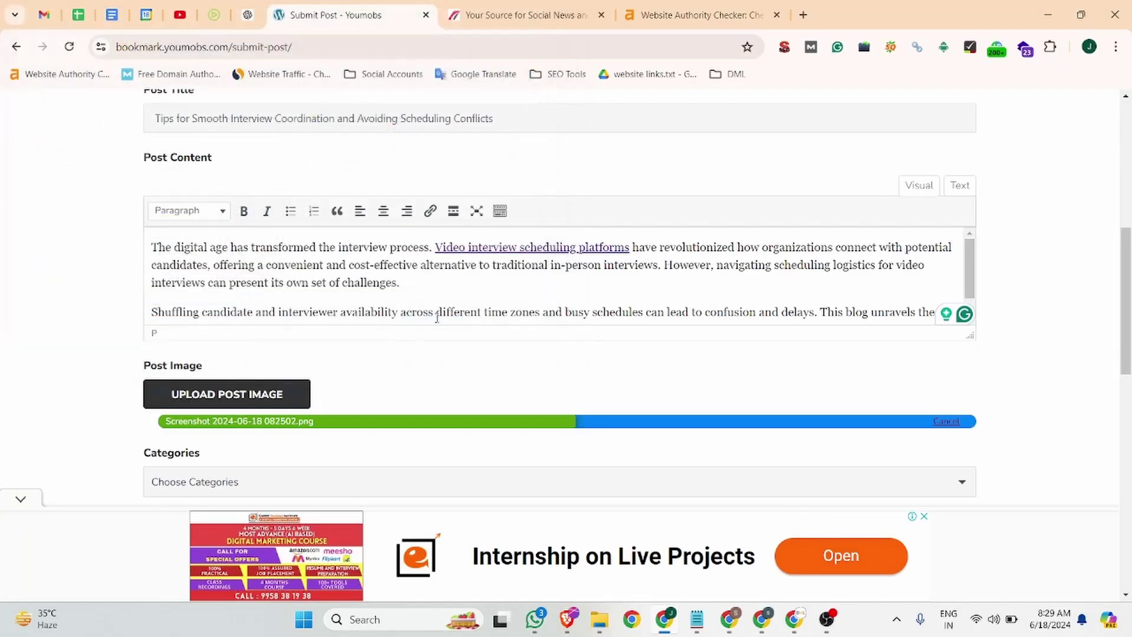
scroll(436, 307, down, 5)
- Keep category Uncategorized, add the tag 'video interview software', and submit the post
click(188, 334)
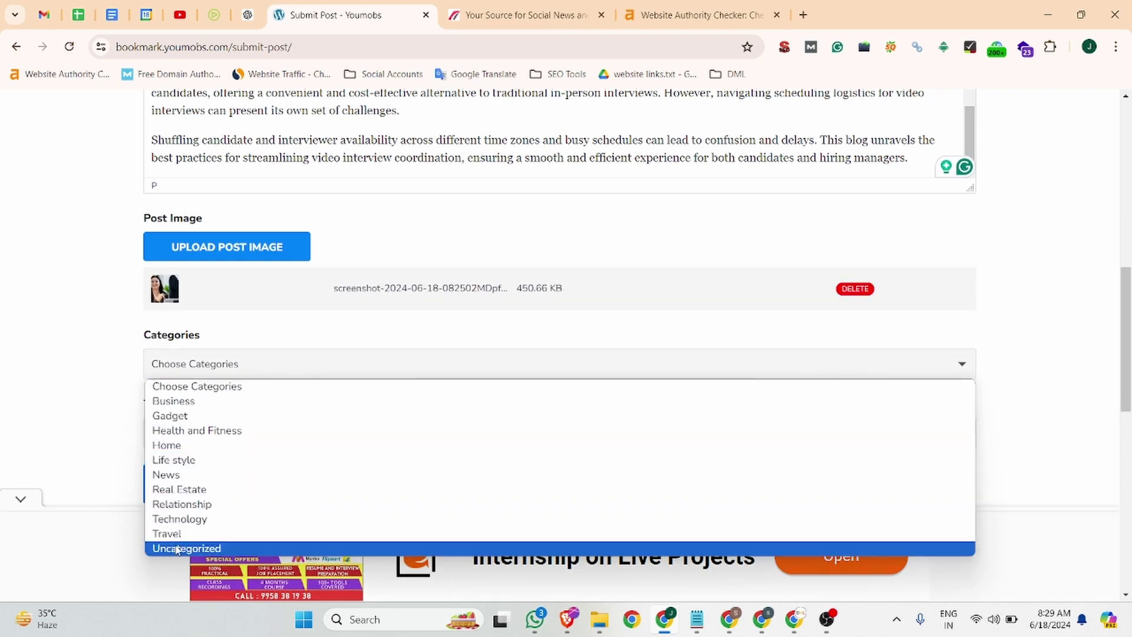
click(177, 549)
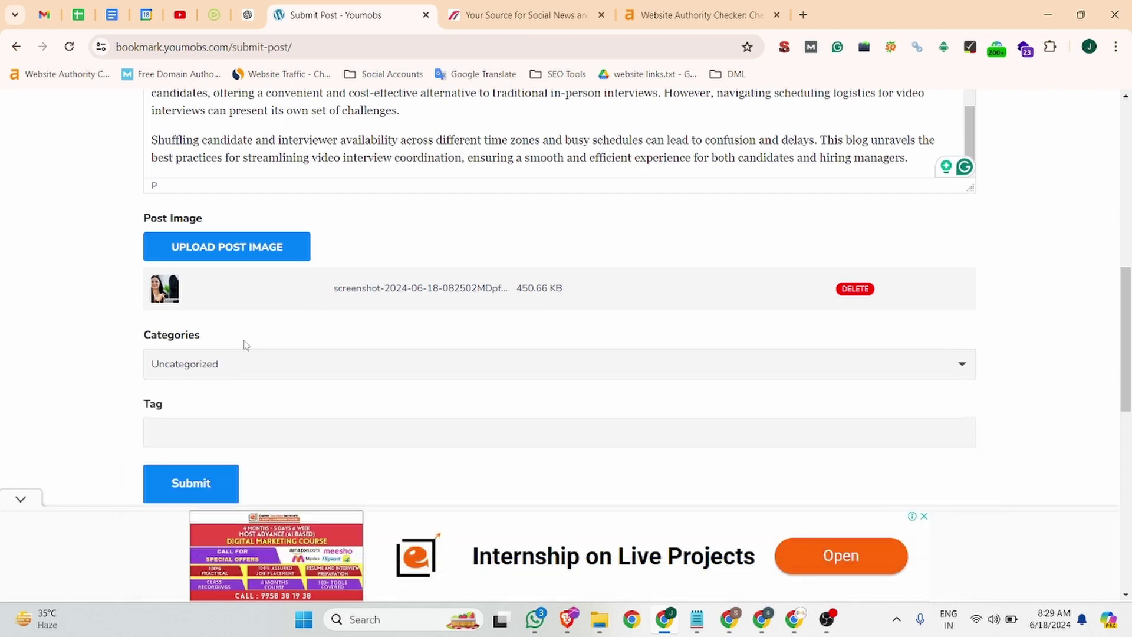
scroll(246, 344, down, 3)
click(211, 208)
scroll(256, 288, up, 2)
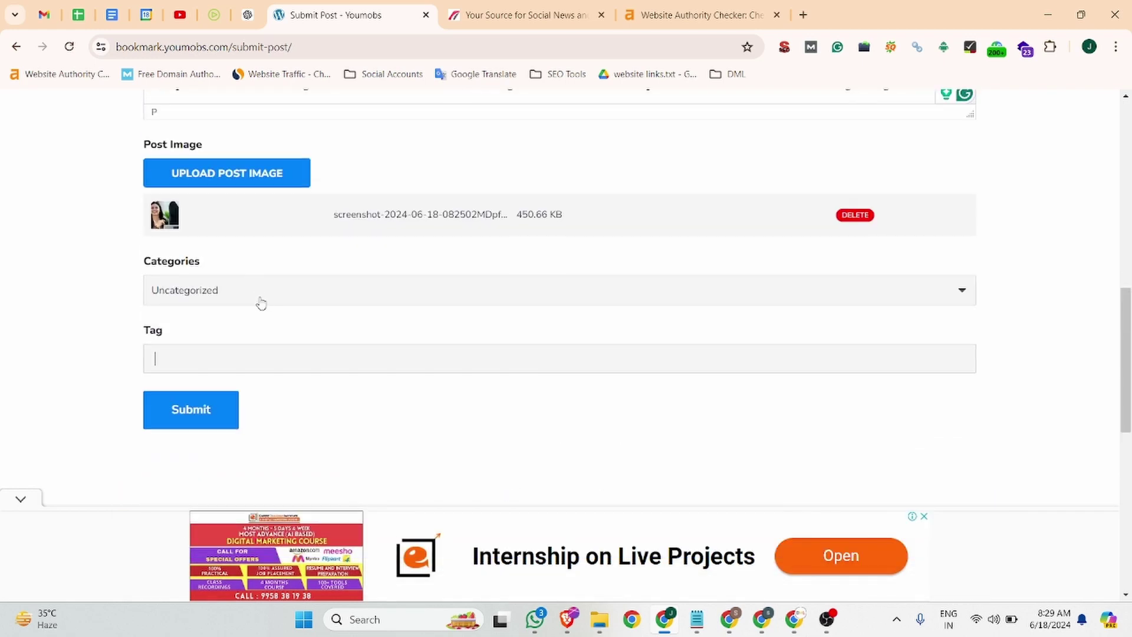
text(video interview software)
key(Return)
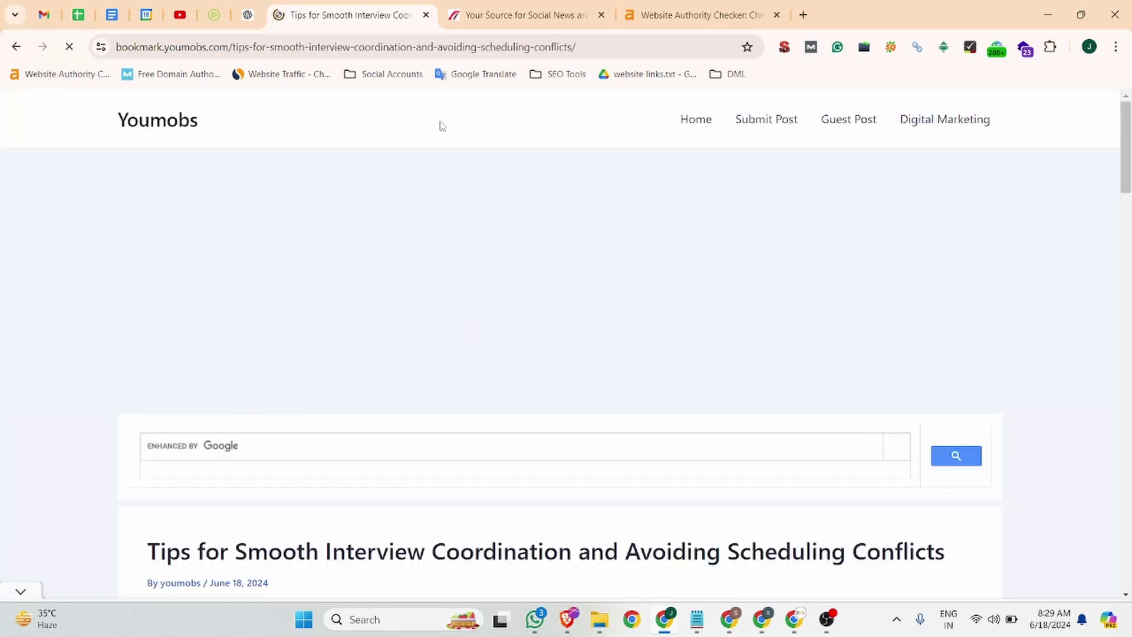
- Inspect the published post's 'Video interview scheduling platforms' link to confirm its href targets the jobma.com article
drag(613, 48, 114, 47)
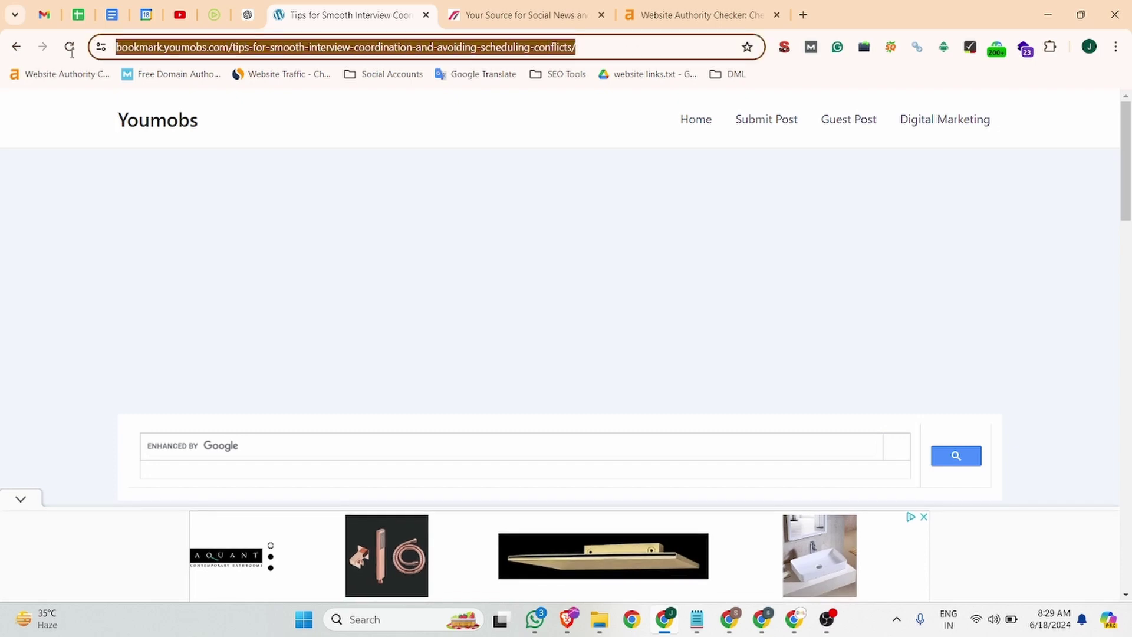
scroll(505, 277, down, 5)
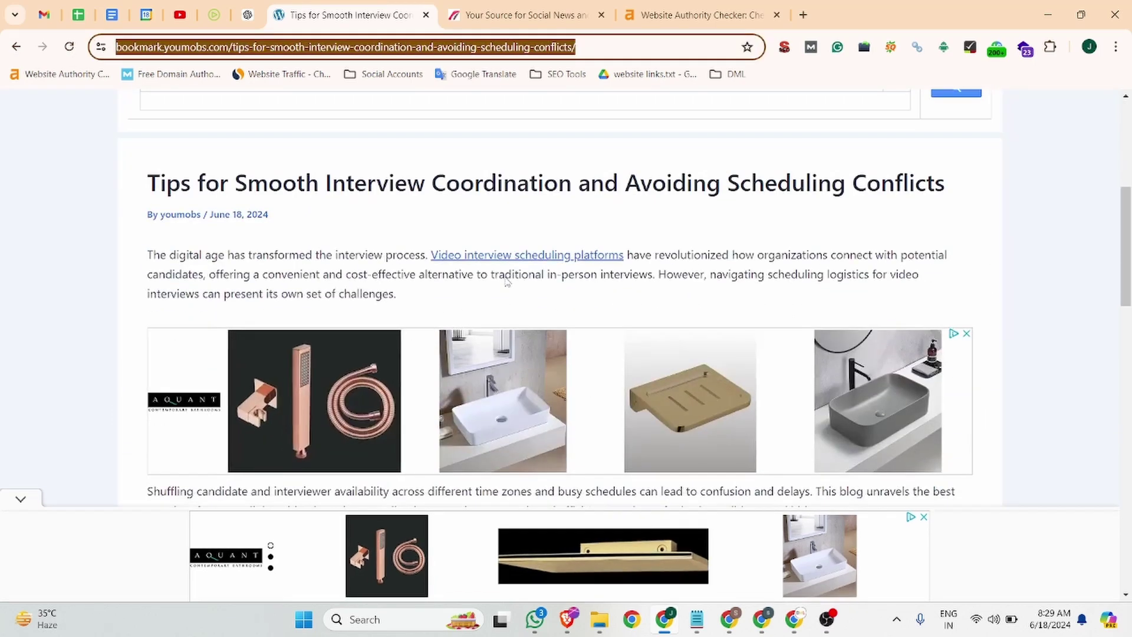
right_click(528, 264)
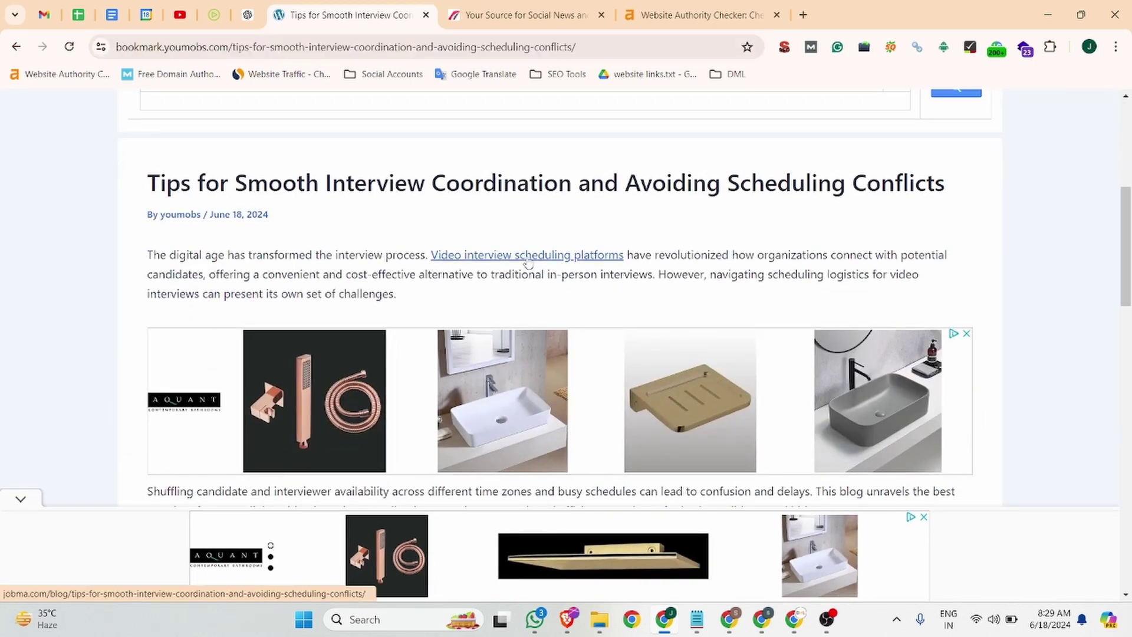
click(593, 463)
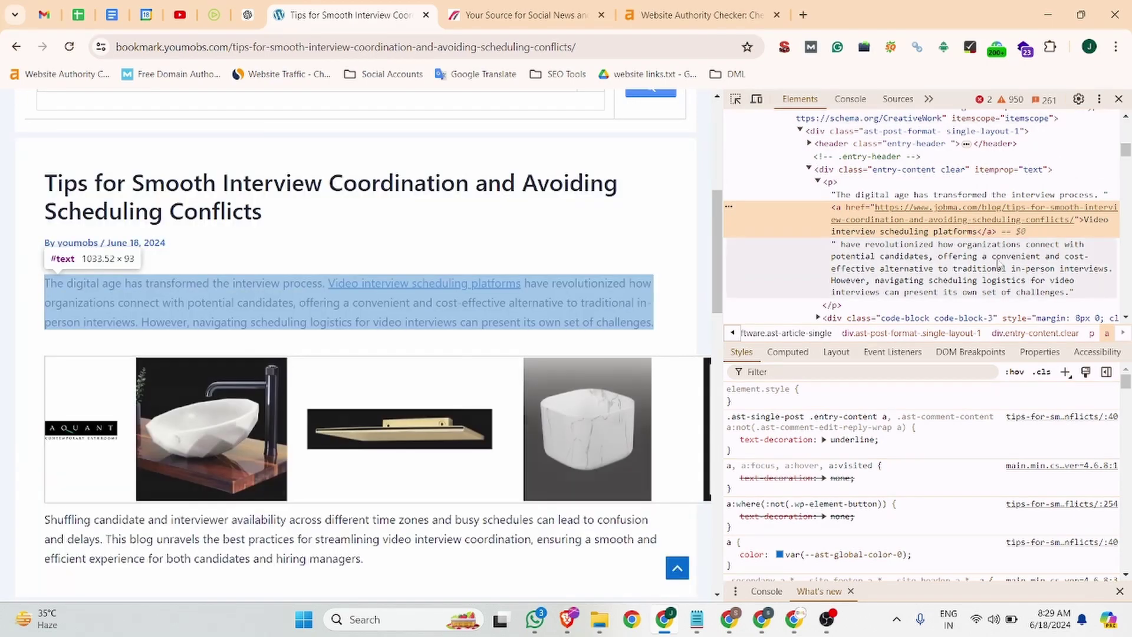
scroll(921, 264, down, 3)
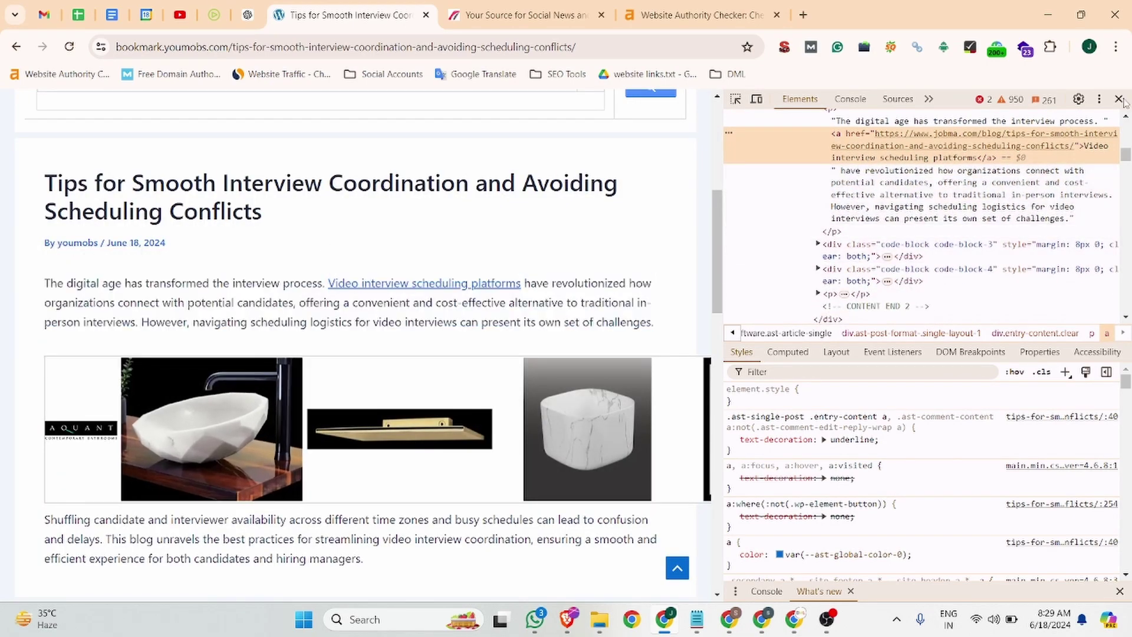
click(1118, 99)
scroll(439, 389, down, 20)
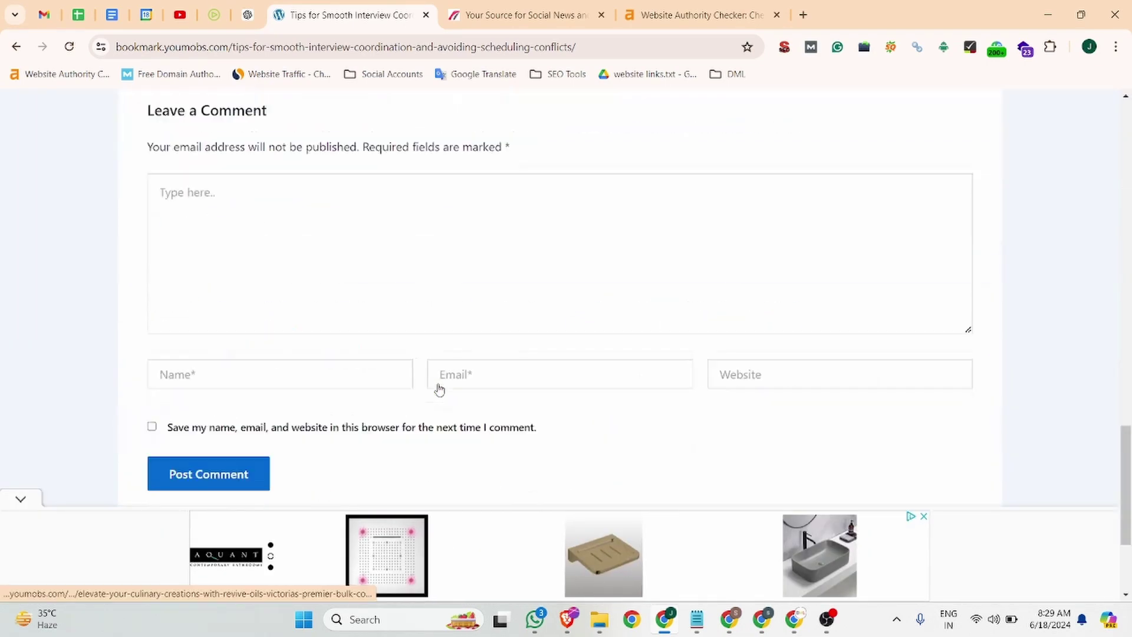
scroll(439, 389, up, 4)
scroll(439, 389, up, 20)
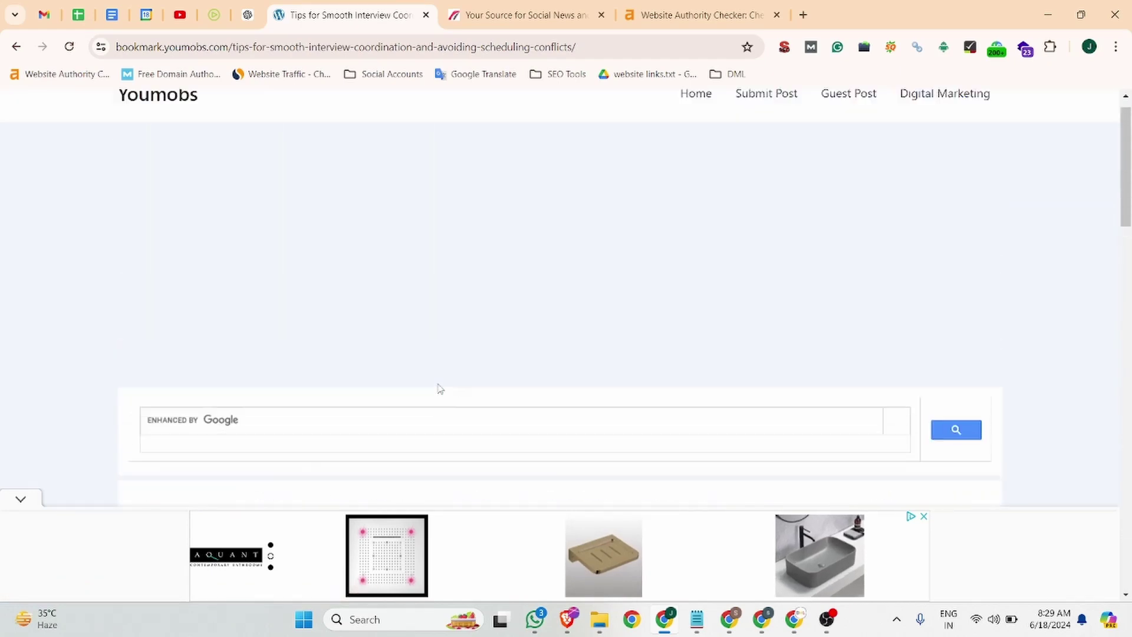
click(278, 46)
key(ctrl+c)
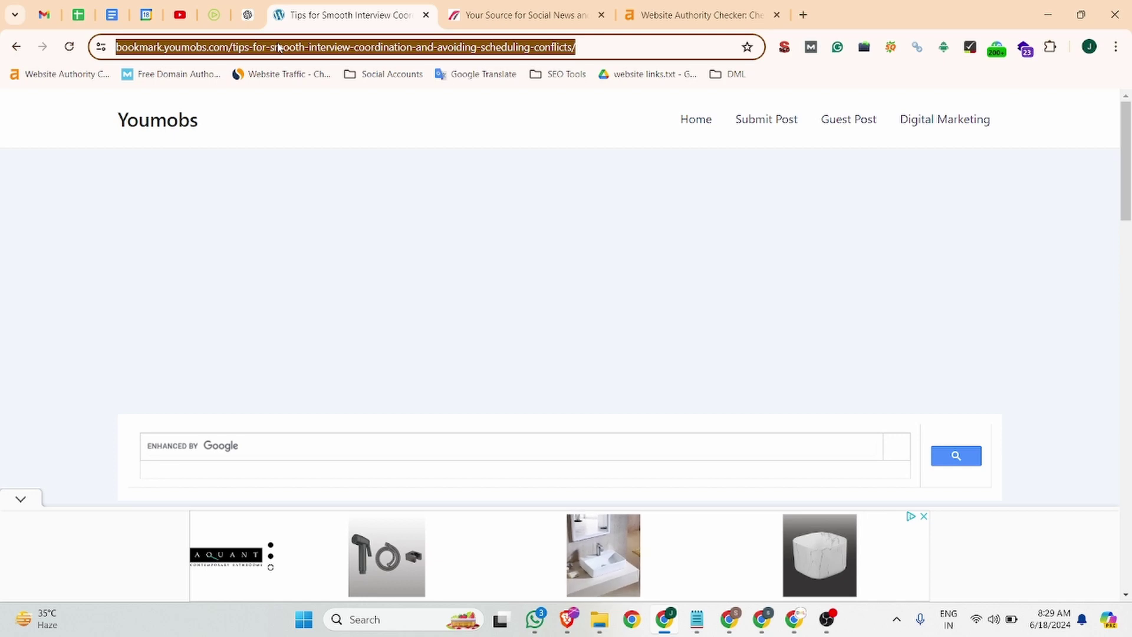
- Load the post URL in an incognito window to confirm it opens, then return to the bookmarkextent tab
key(ctrl+shift+n)
key(ctrl+v)
key(Return)
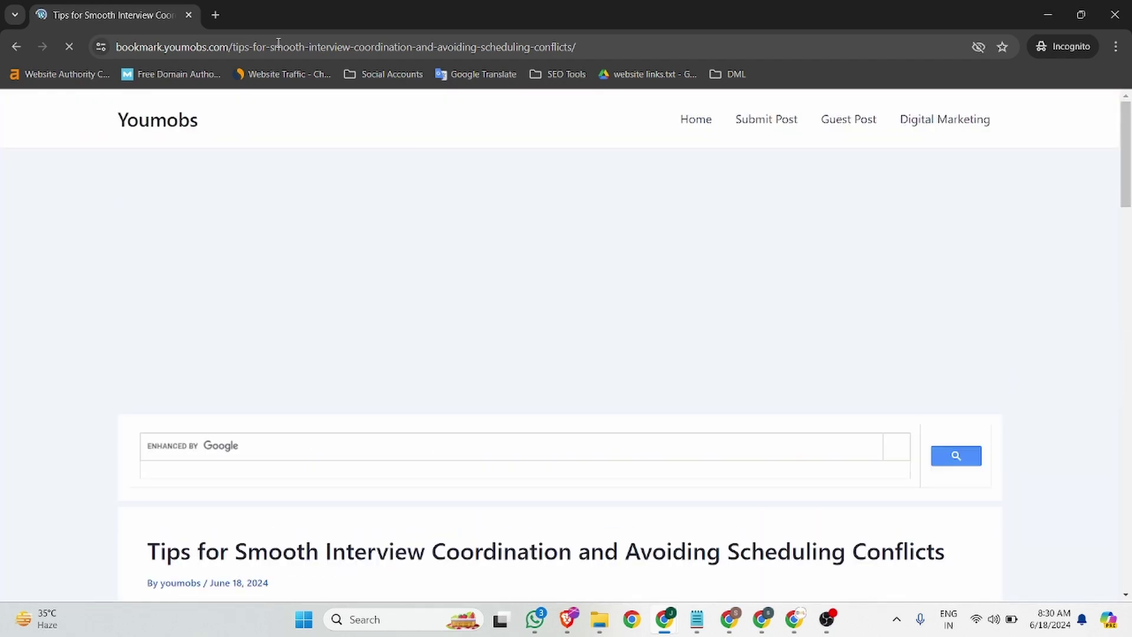
scroll(227, 298, down, 15)
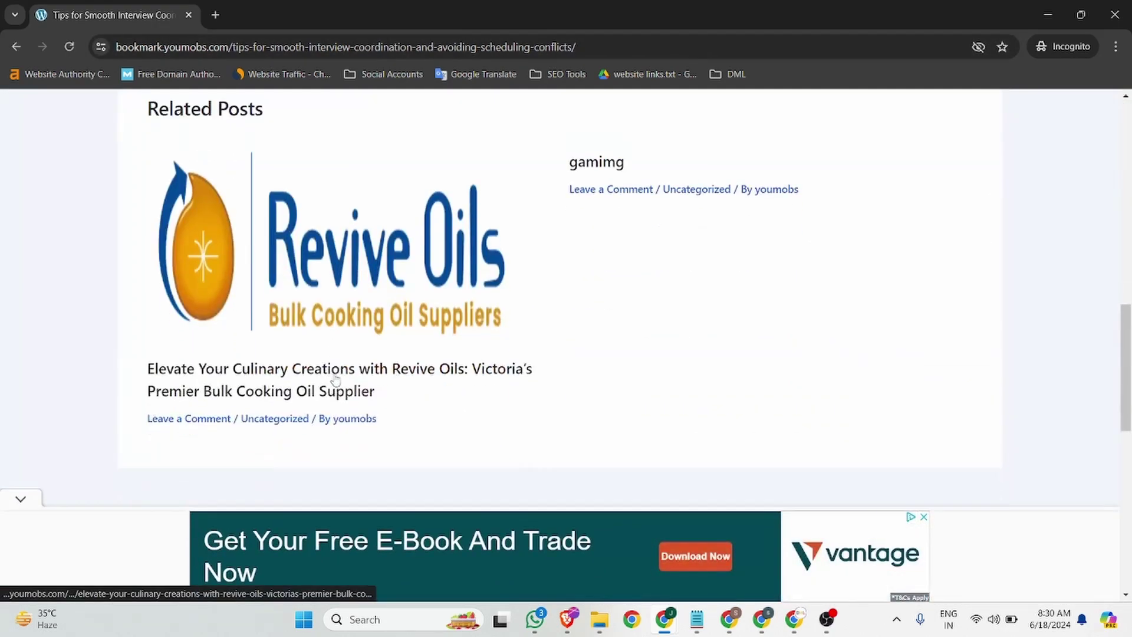
scroll(336, 379, down, 5)
scroll(705, 342, up, 20)
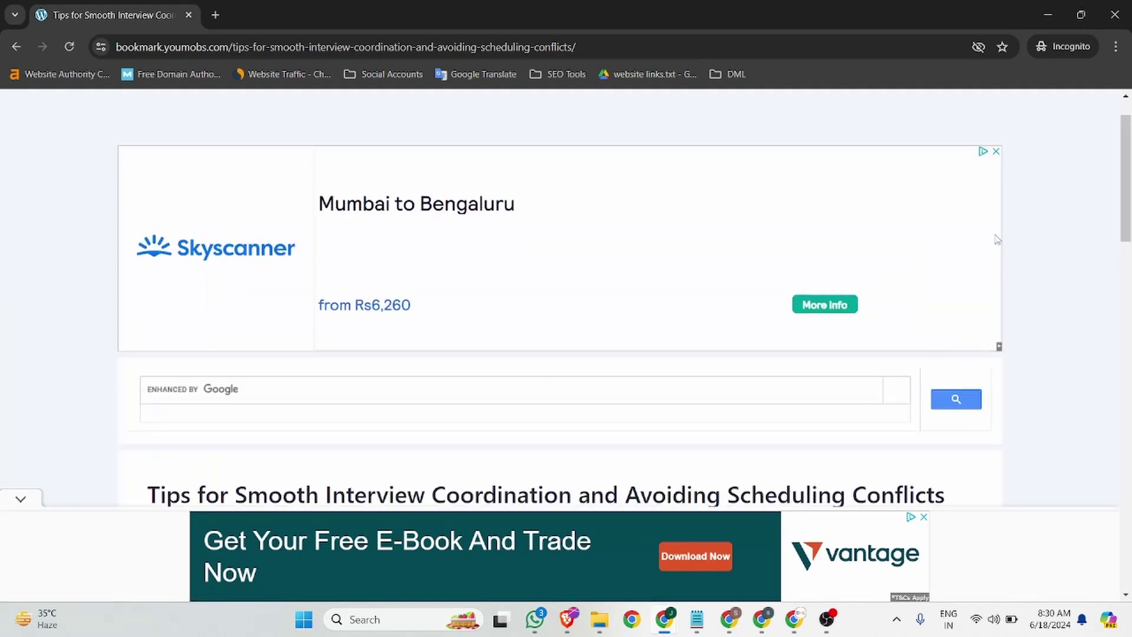
click(1114, 14)
click(524, 15)
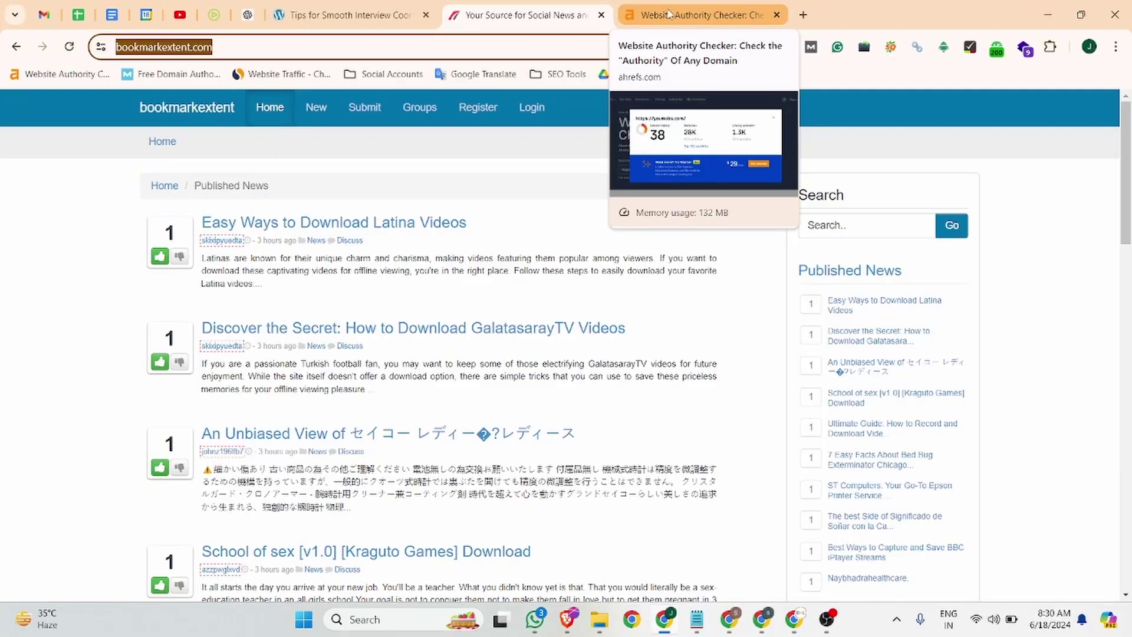
click(669, 13)
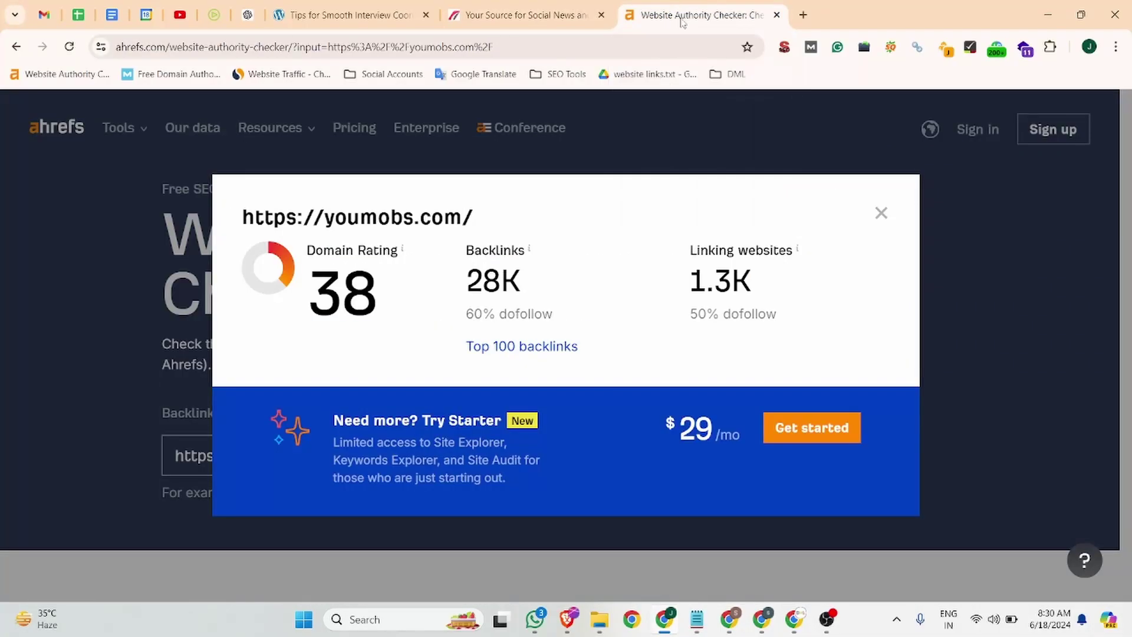
click(879, 213)
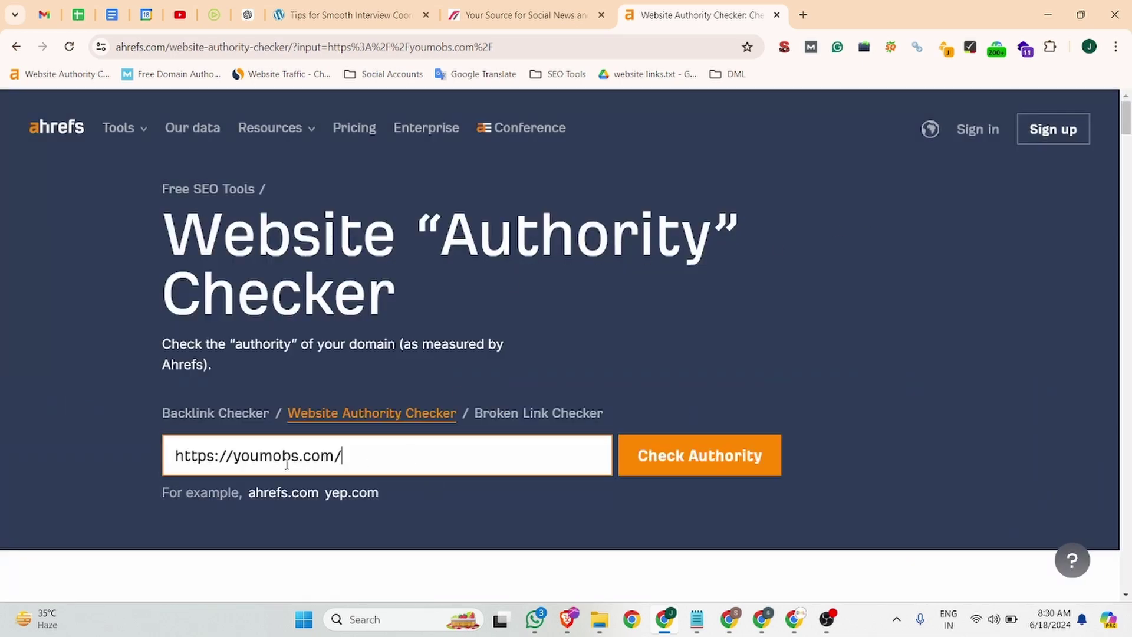
drag(443, 440, 154, 473)
text(https://bookmarkextent.com/)
click(699, 457)
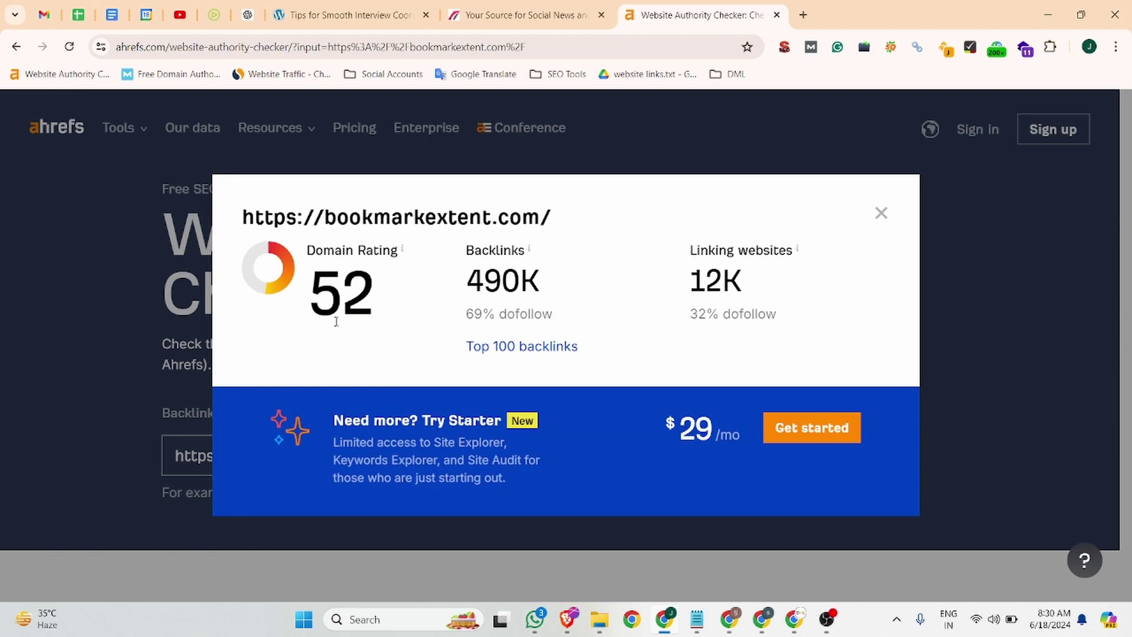
click(519, 15)
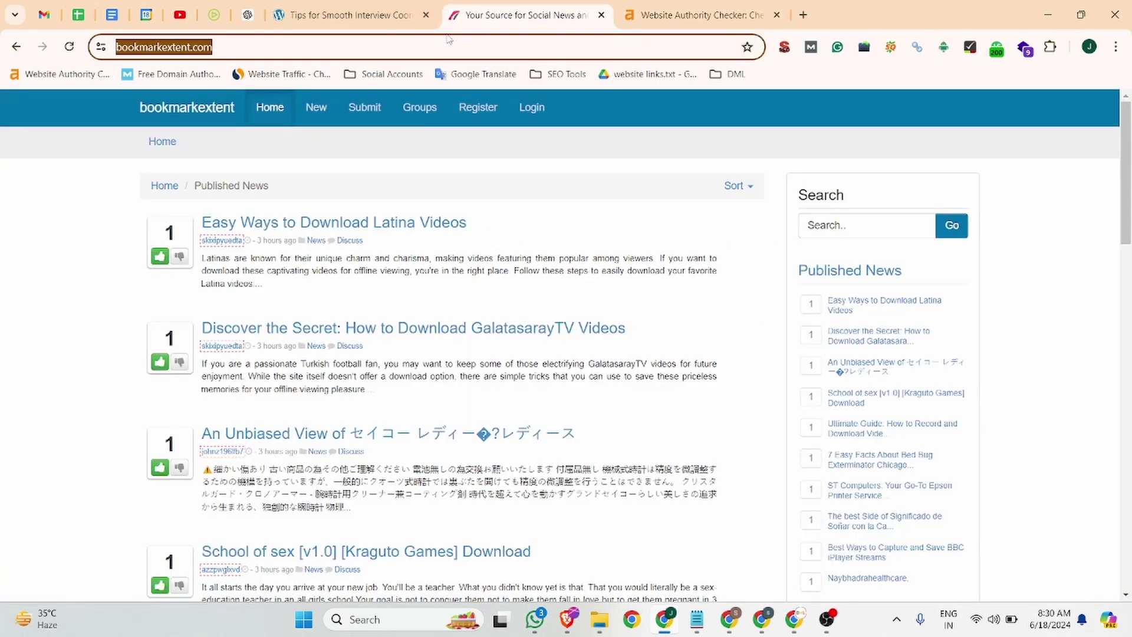
- Open the bookmarkextent registration form and fill in the username and e-mail from saved entries
click(478, 111)
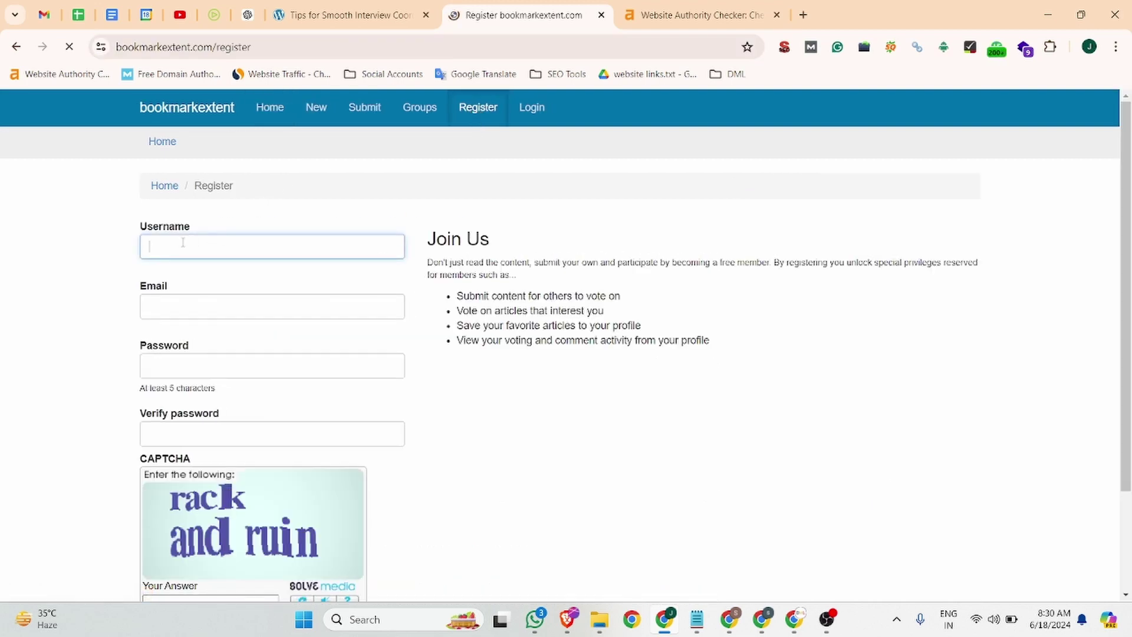
click(231, 248)
click(235, 283)
click(233, 307)
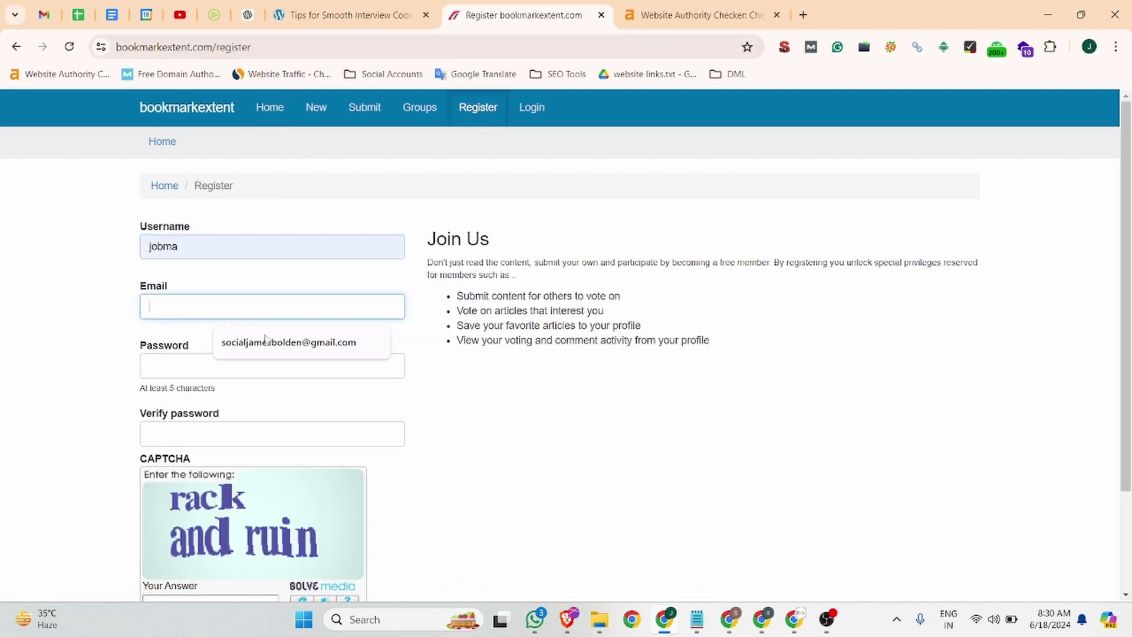
click(215, 348)
- Enter and confirm the account password, answer the CAPTCHA, and create the user
click(173, 362)
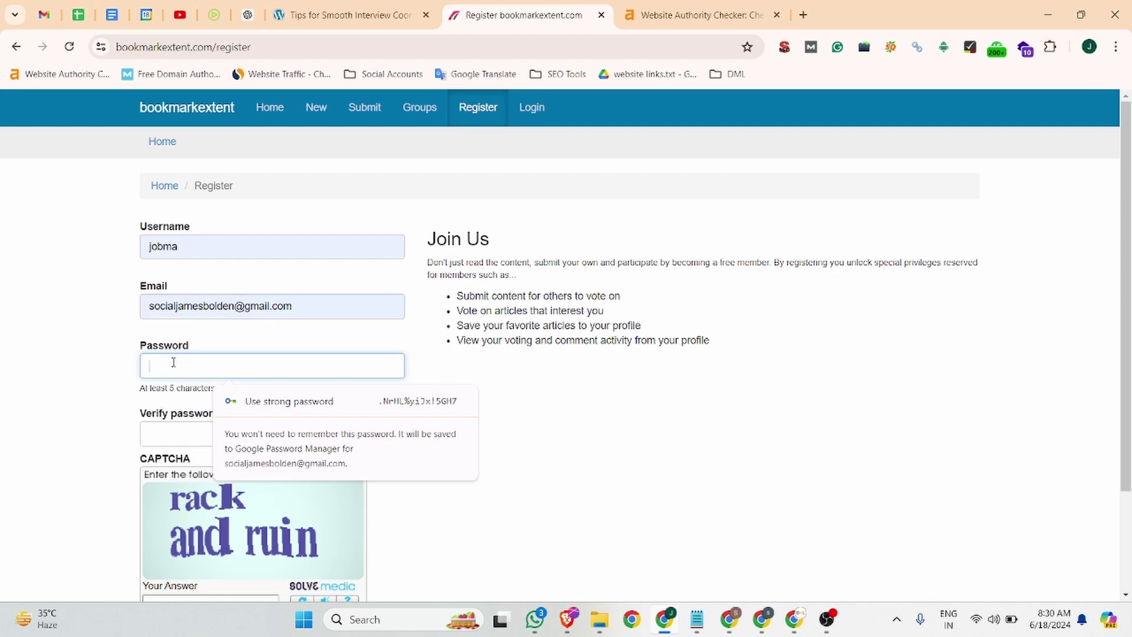
text(••)
text(****)
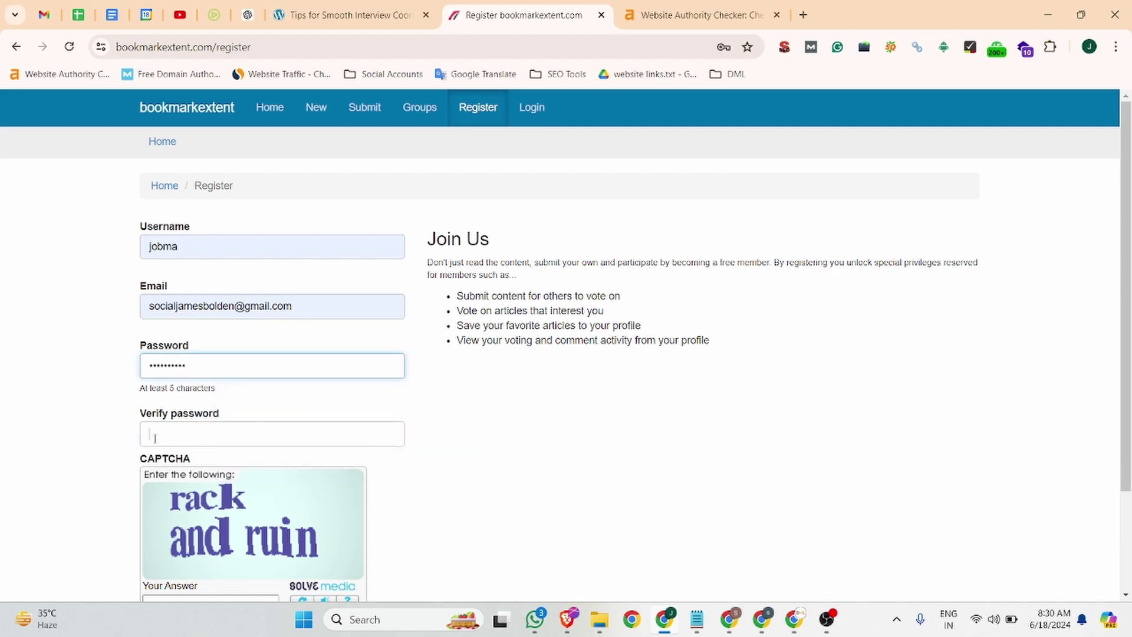
click(155, 438)
text(********)
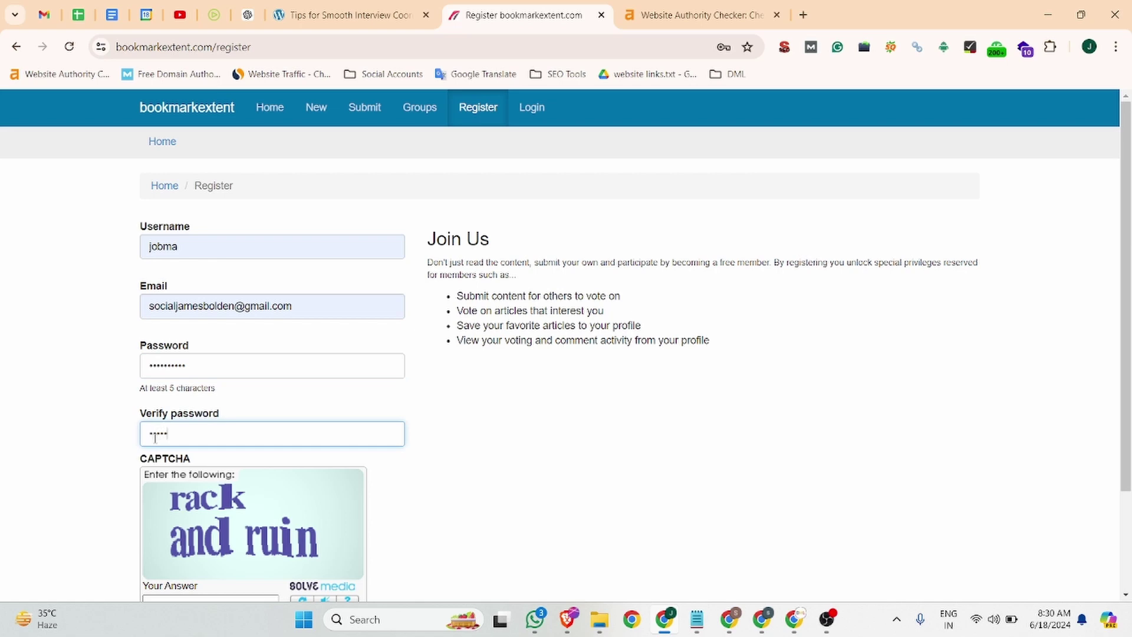
text(**)
scroll(155, 438, down, 2)
click(173, 475)
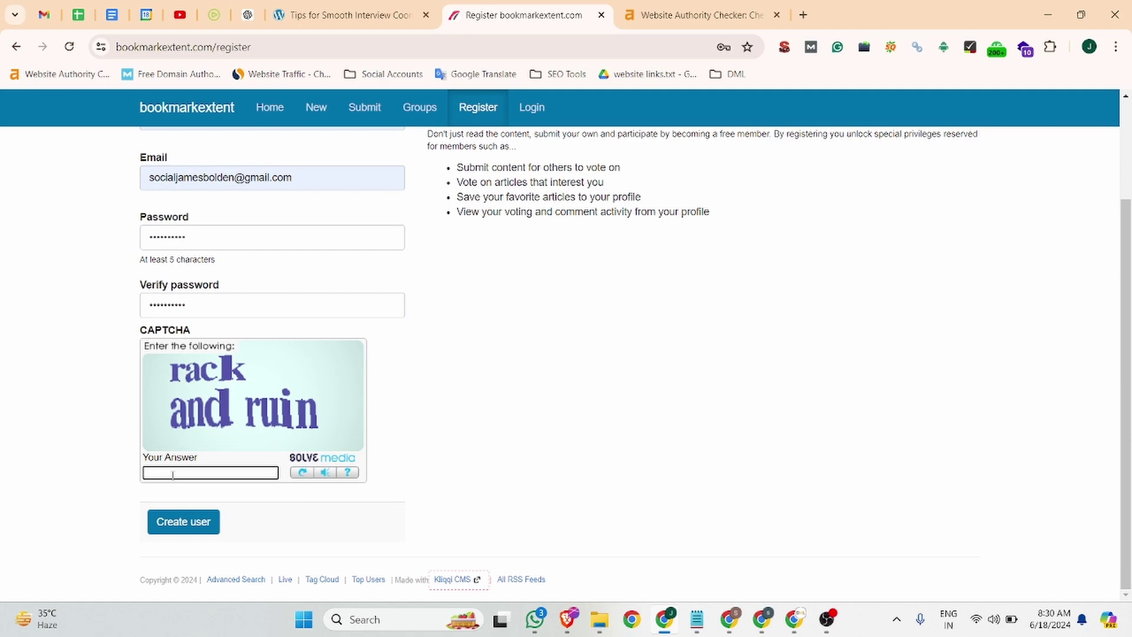
text(rack and ruin)
click(188, 523)
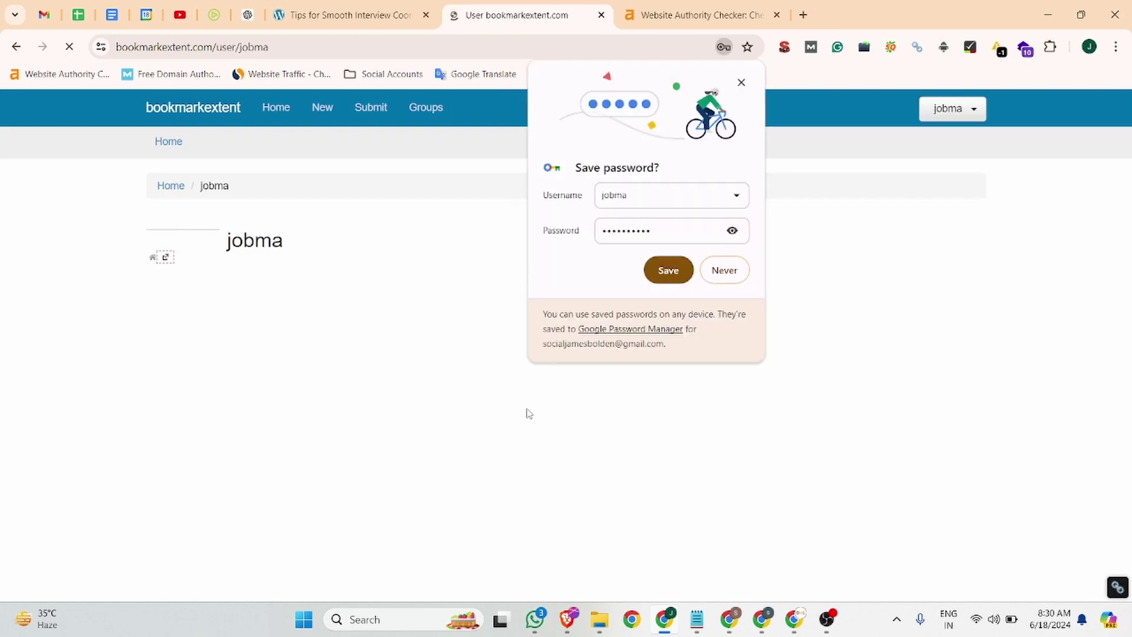
- Save the new account's password in the browser and head to the Submit story page
click(668, 269)
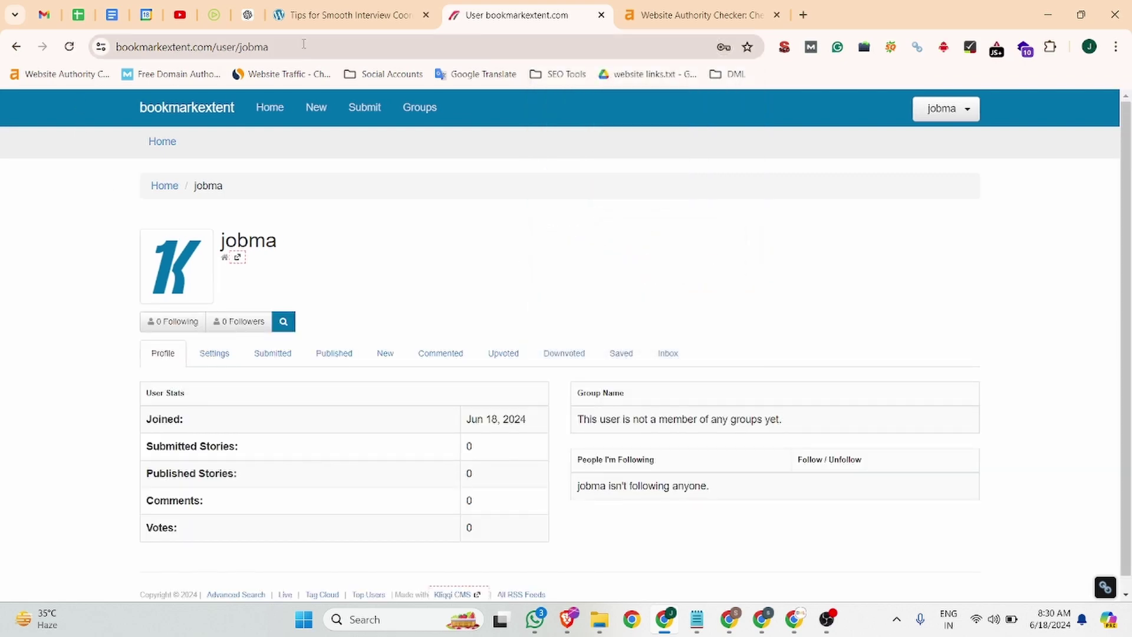
click(293, 50)
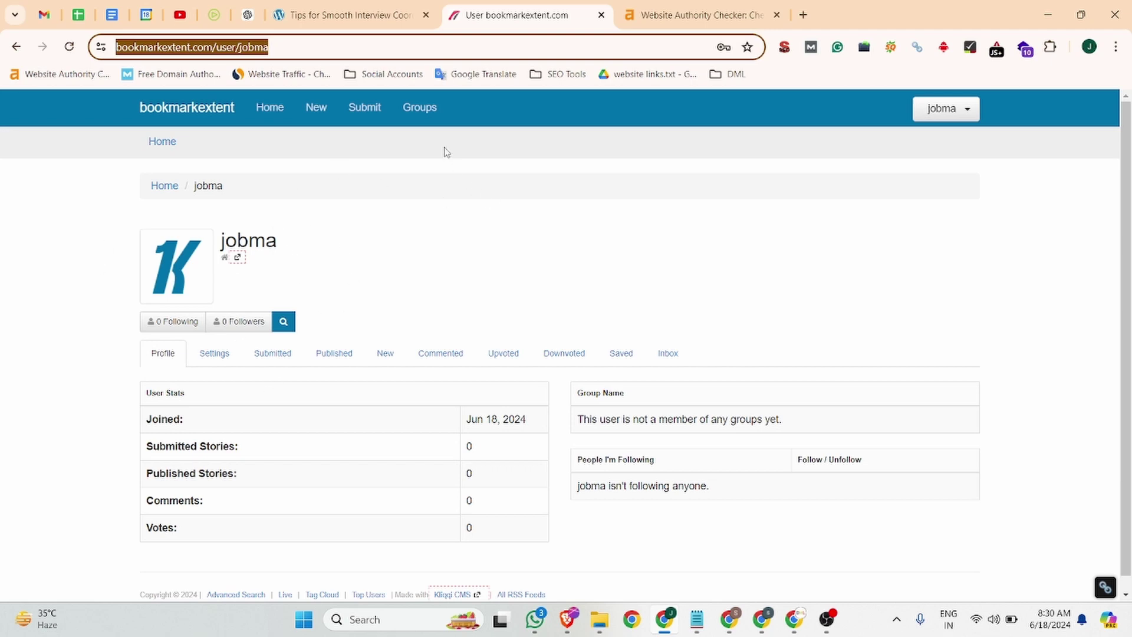
click(366, 114)
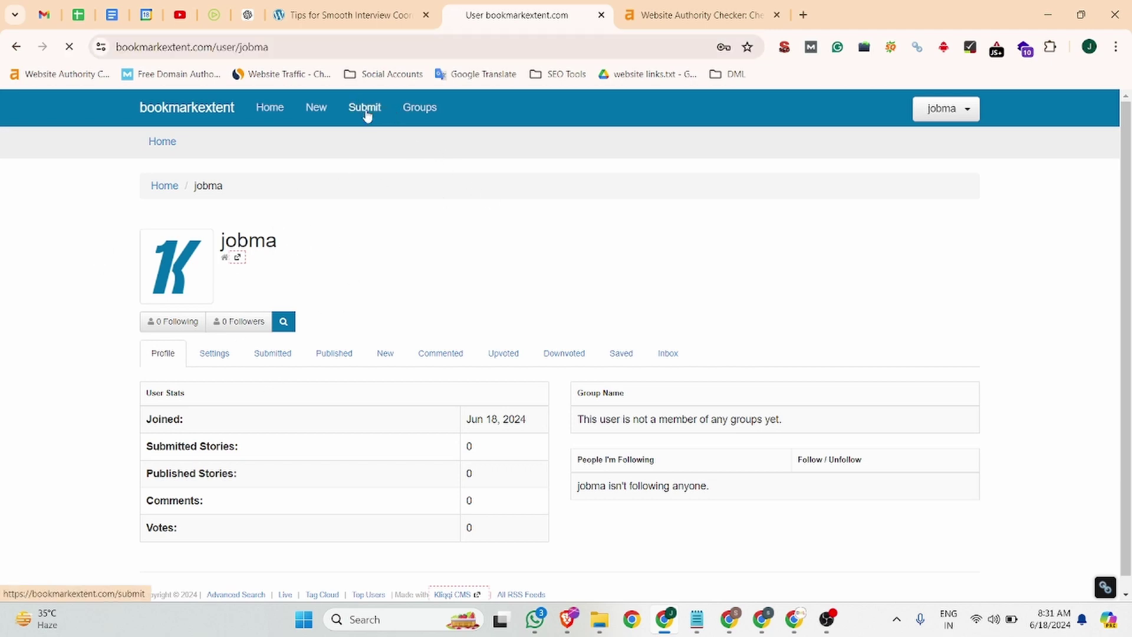
- Paste the jobma blog article's URL into Unique News URL and continue to Article Details
click(167, 380)
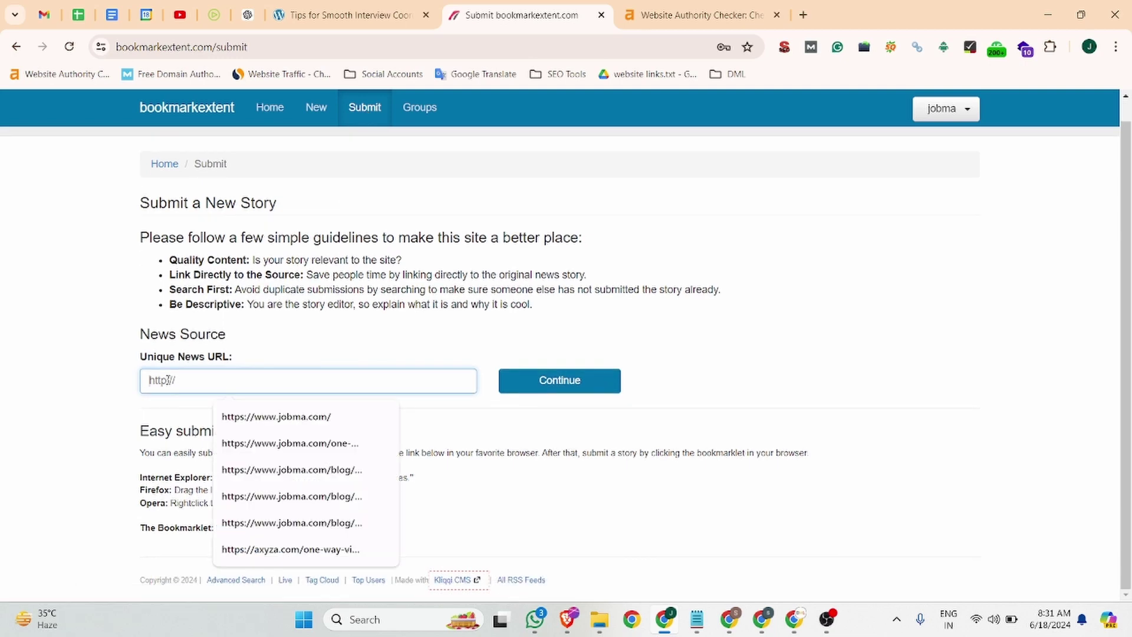
click(214, 15)
click(316, 47)
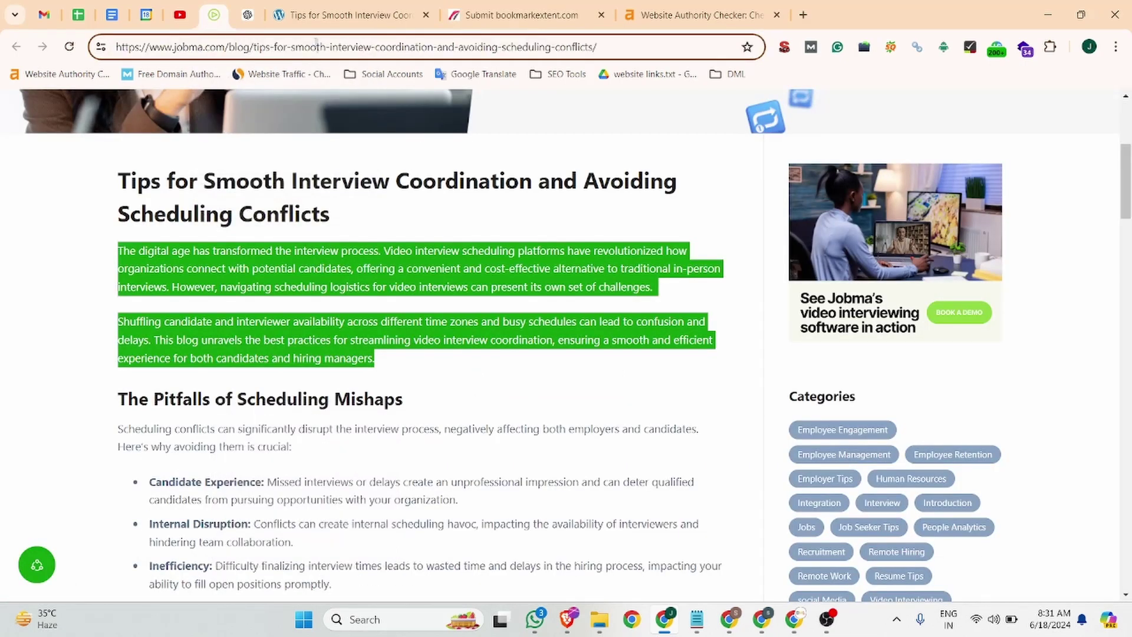
triple_click(316, 46)
click(384, 24)
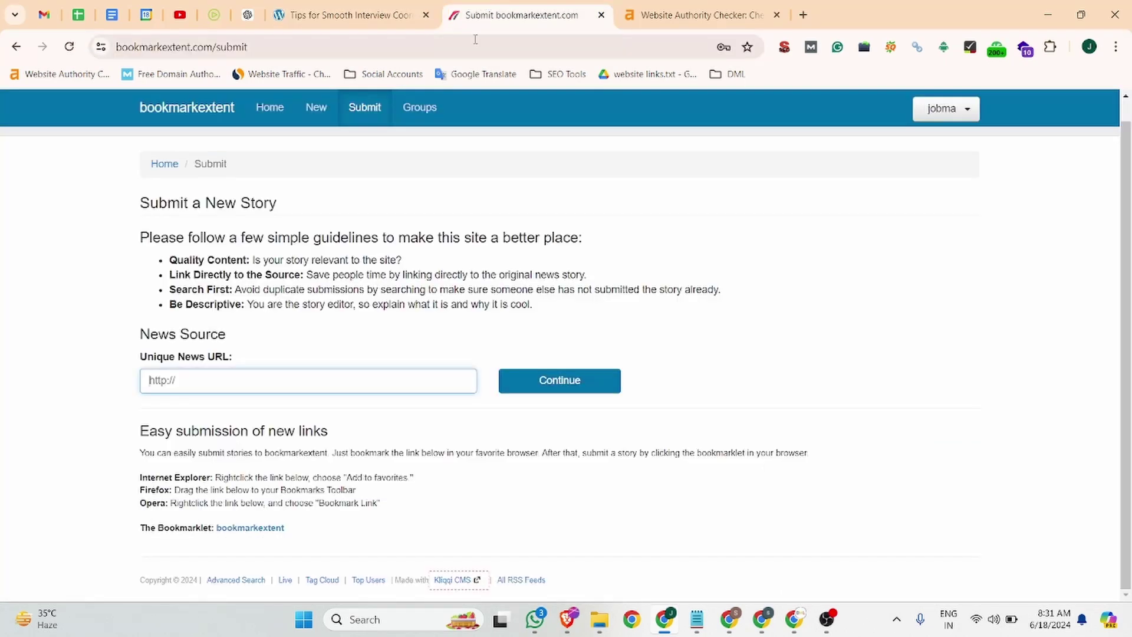
click(519, 15)
text(https://bookmark.youmobs.com/tips-for-smooth-interview-coordination-and-avoiding-scheduling-conflicts/)
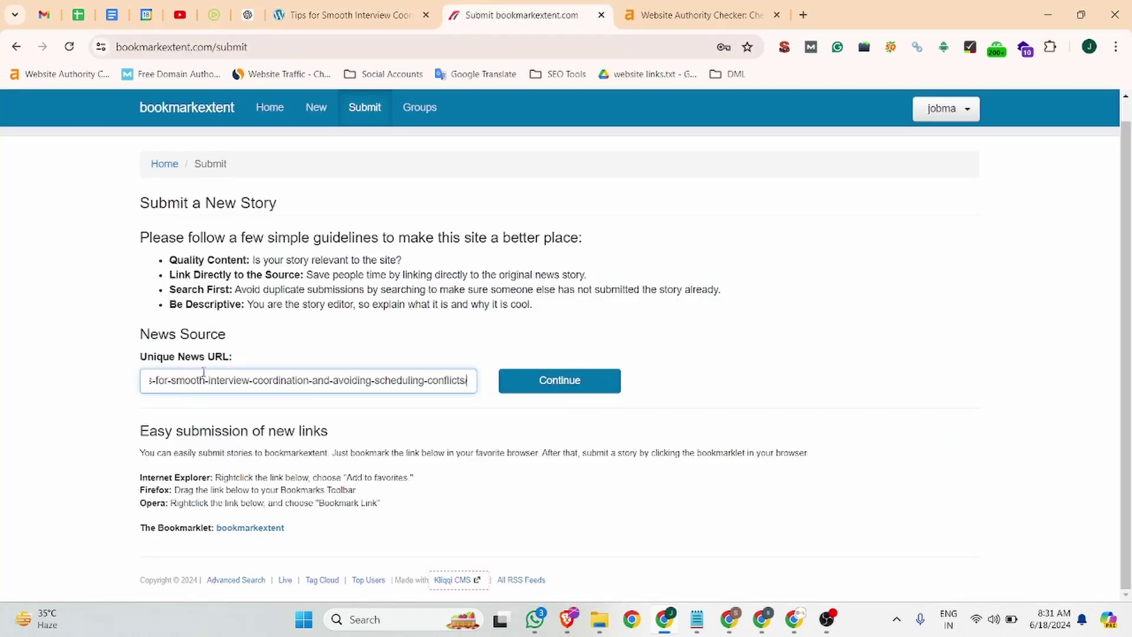
click(551, 388)
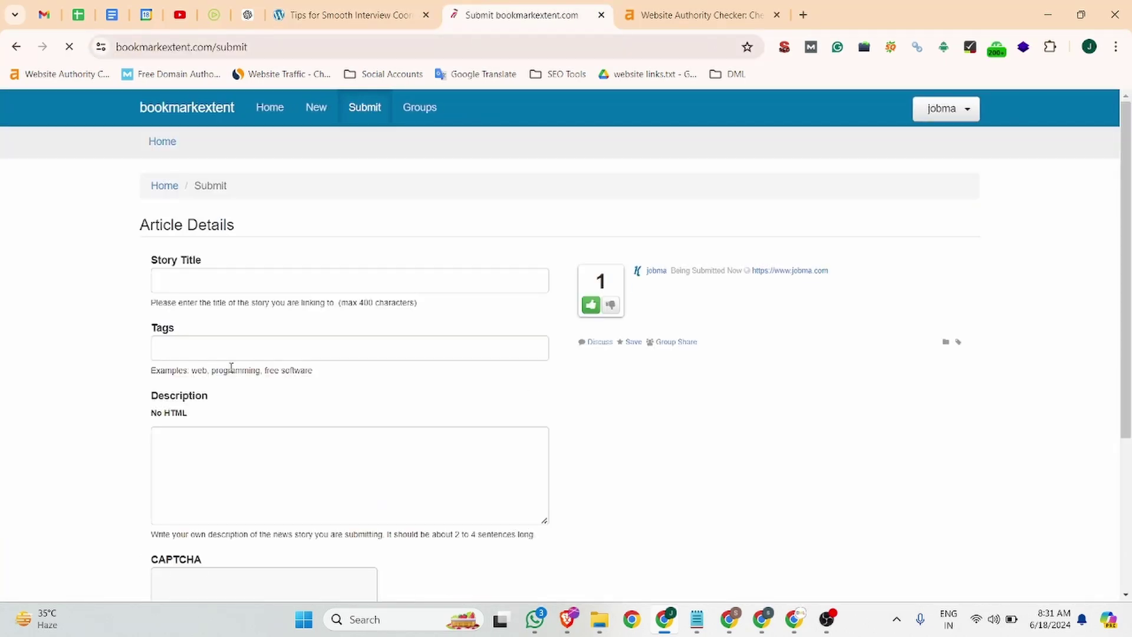
- Paste the jobma article's title into Story Title
click(207, 277)
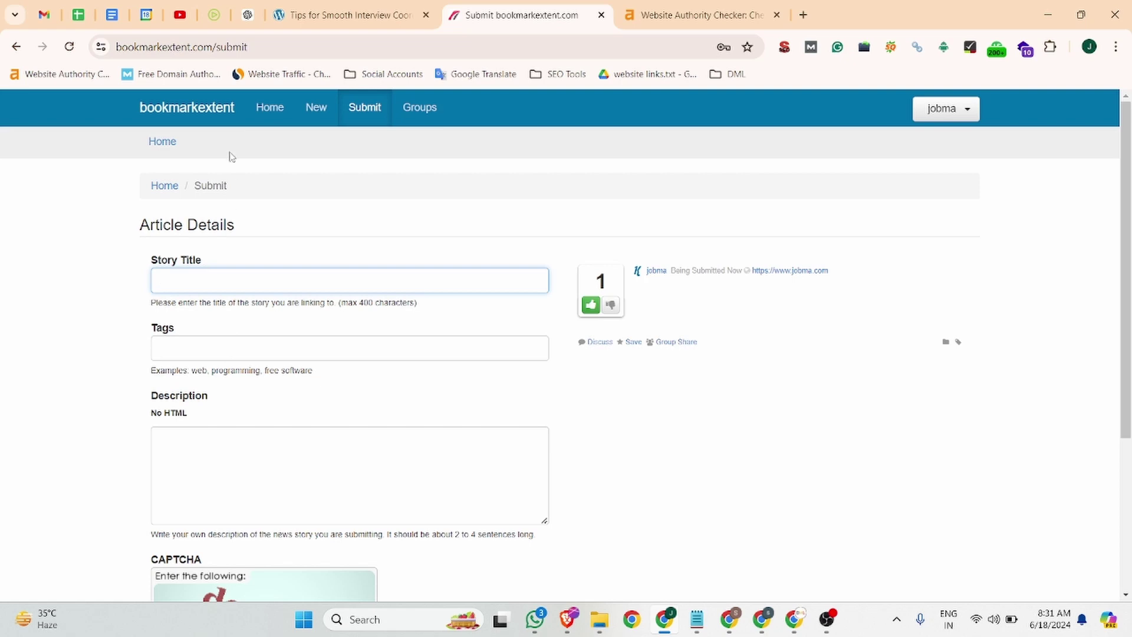
click(214, 15)
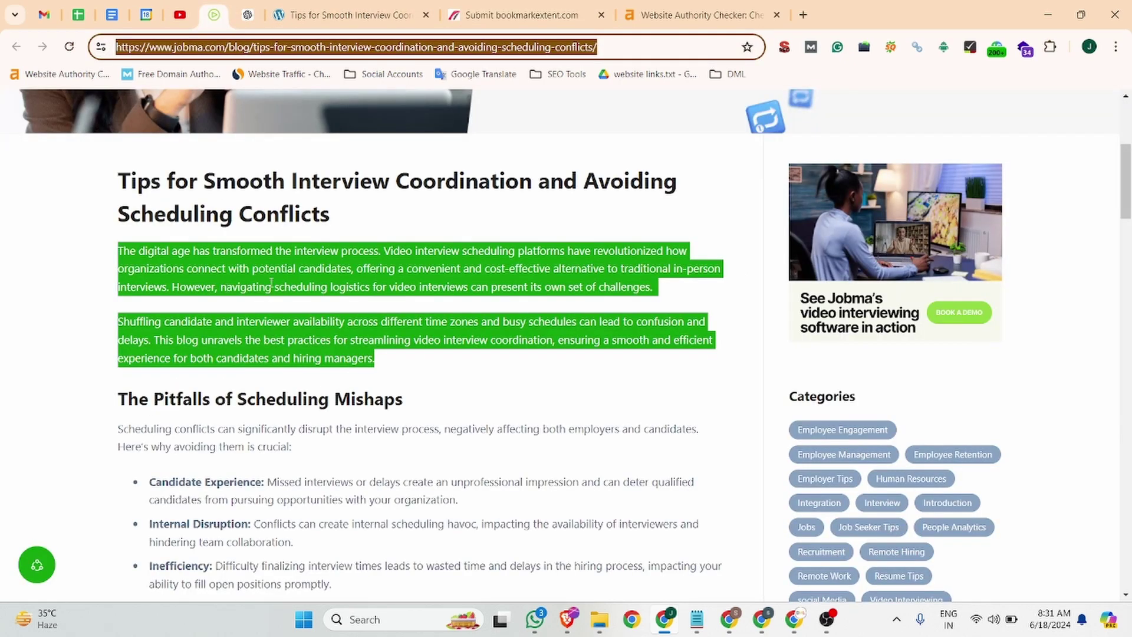
drag(367, 224, 105, 195)
key(ctrl+c)
click(523, 6)
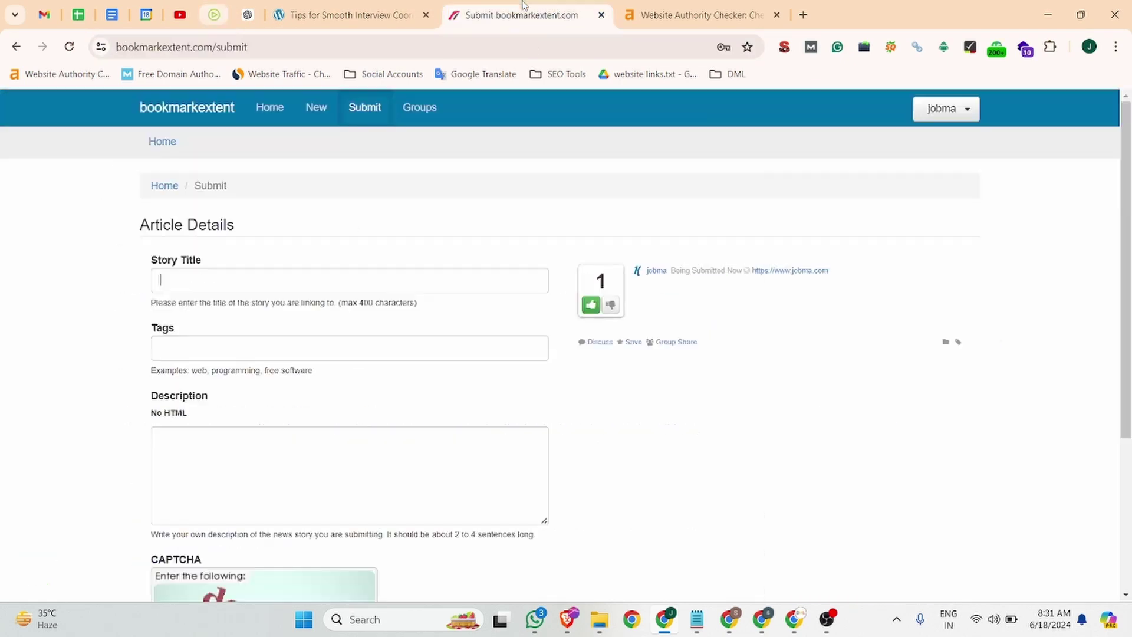
key(ctrl+v)
- Tag the story 'Interview Scheduling'
click(270, 347)
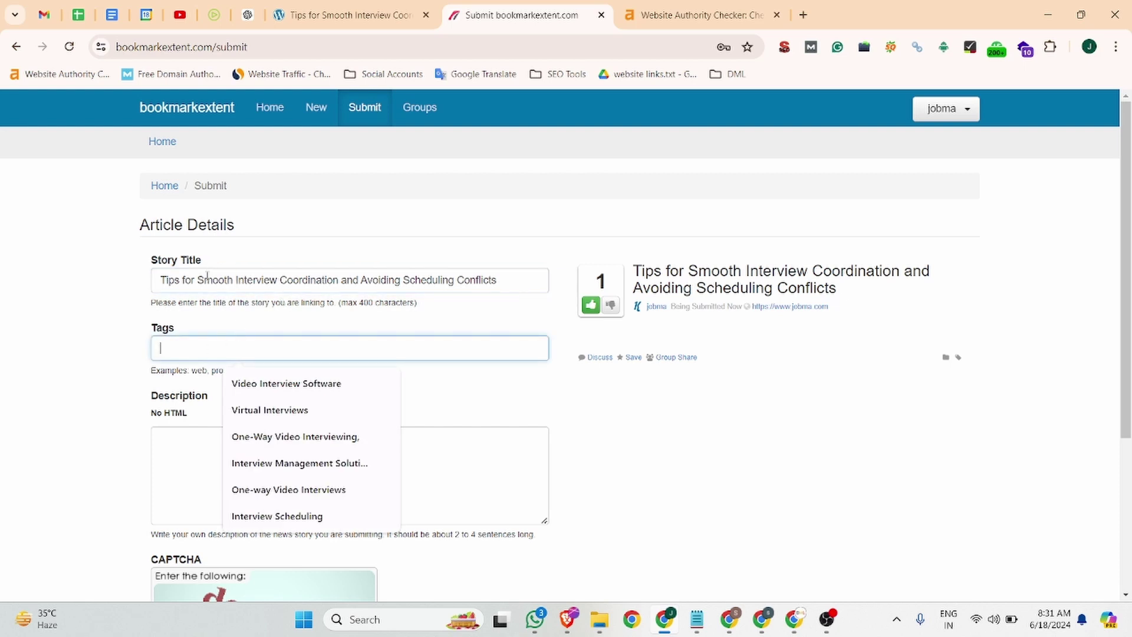
drag(238, 279, 279, 282)
key(ctrl+c)
click(218, 346)
key(ctrl+v)
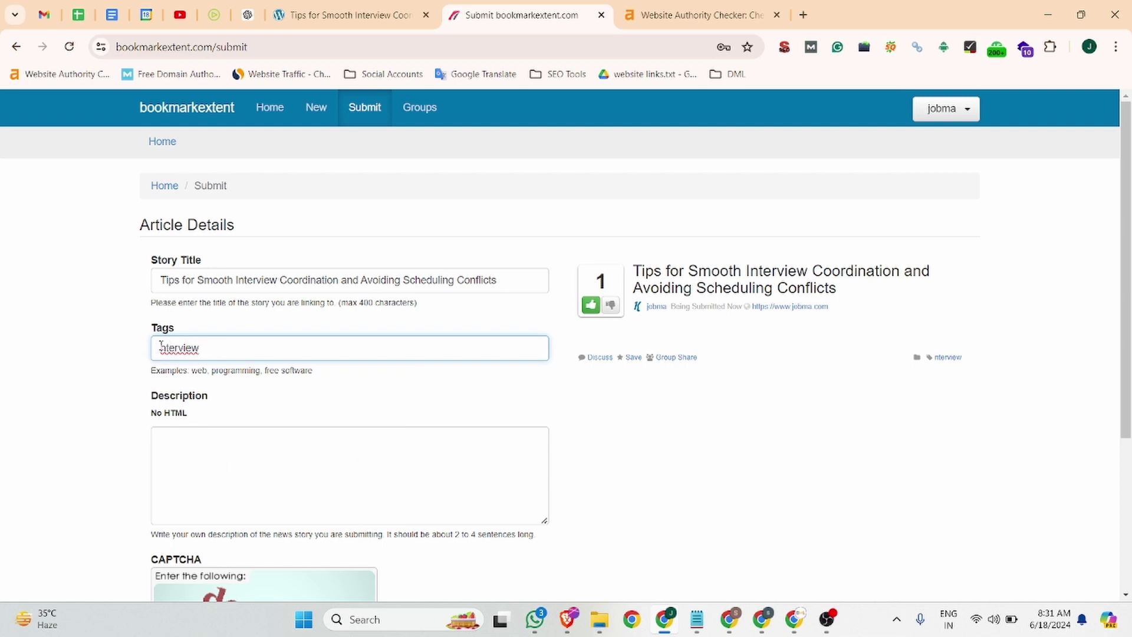
click(162, 348)
text(i)
click(220, 347)
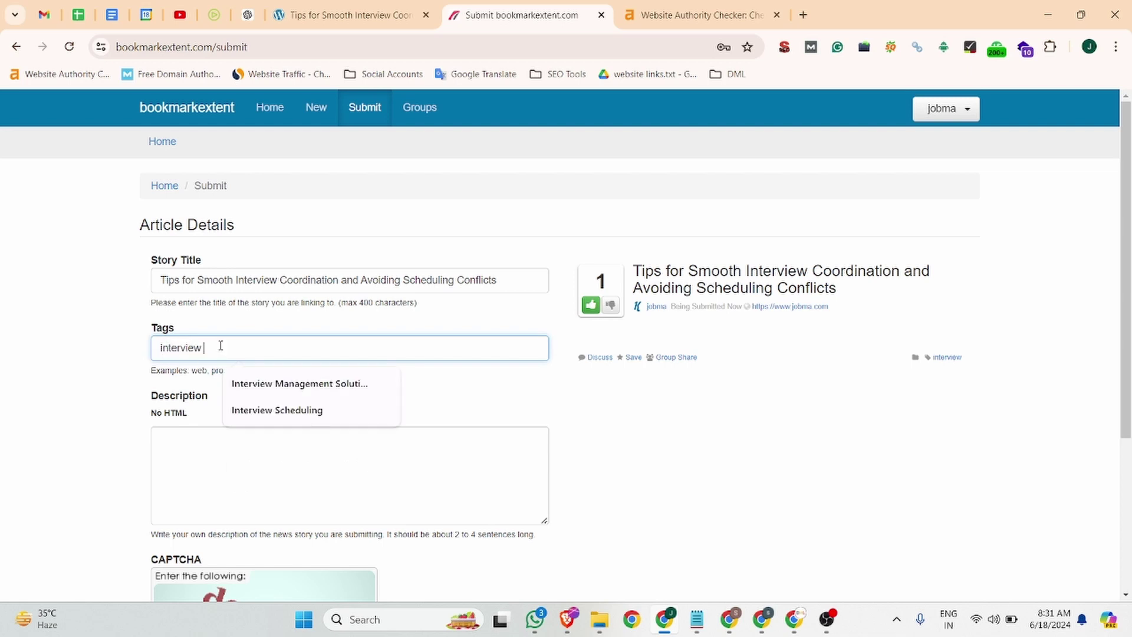
text(sche)
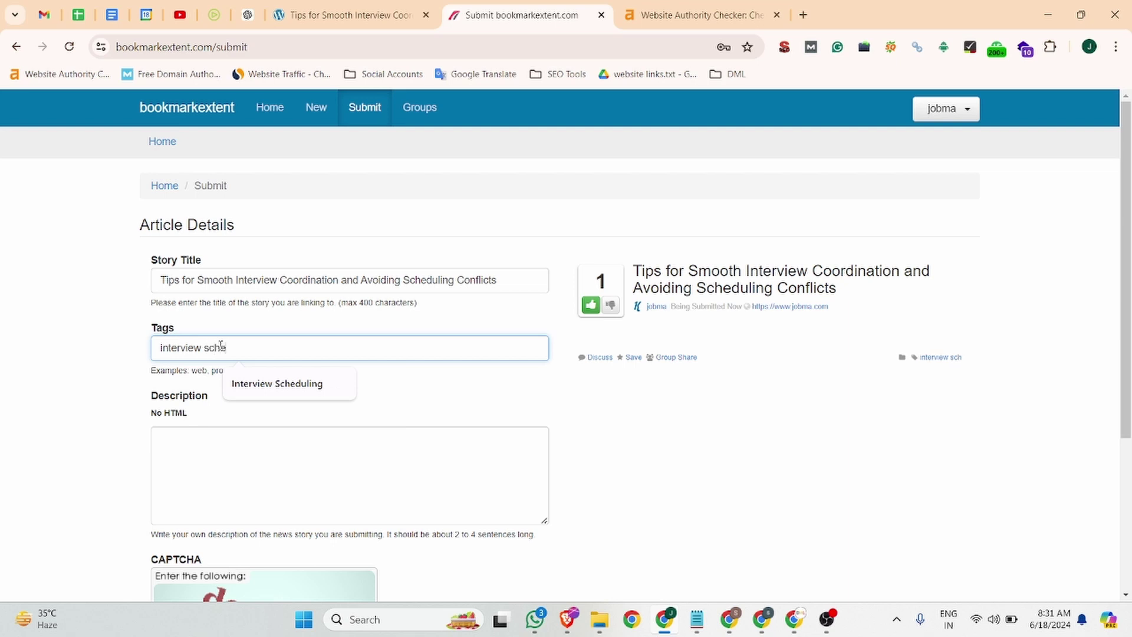
text(duling)
click(259, 386)
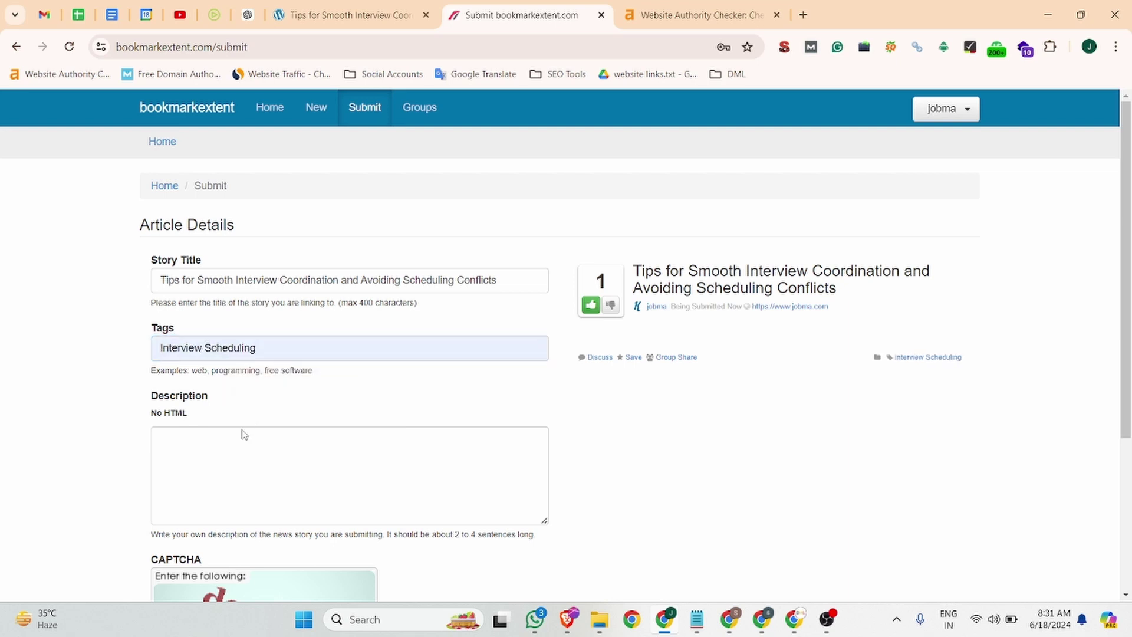
- Paste the article's two intro paragraphs into the Description field
click(193, 456)
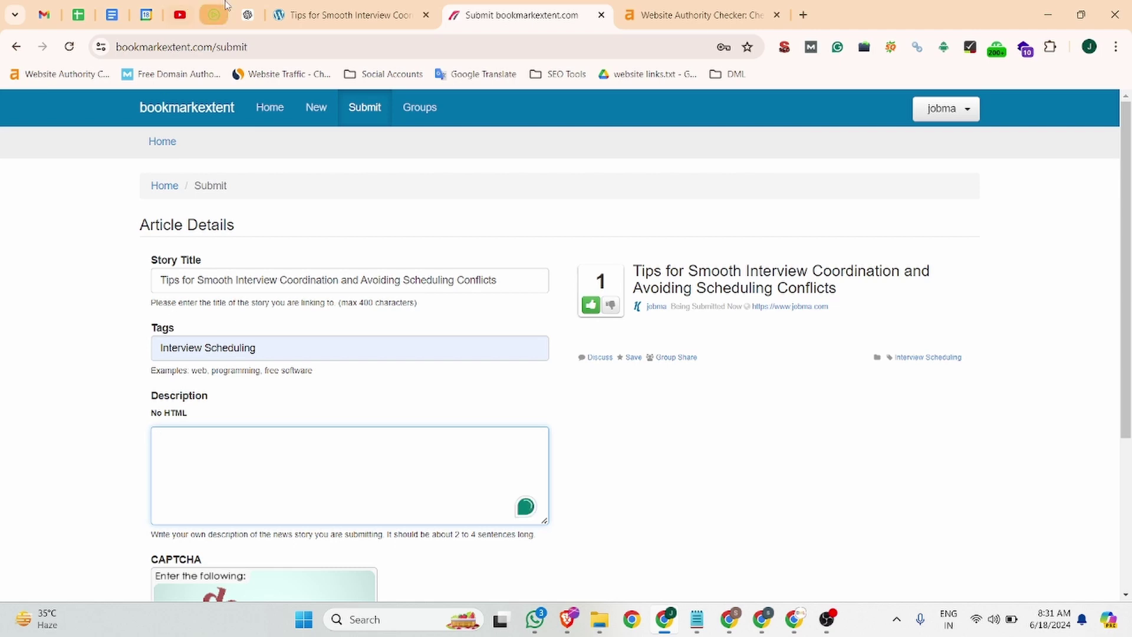
click(214, 15)
scroll(326, 334, down, 1)
drag(376, 285, 121, 172)
key(ctrl+c)
click(513, 15)
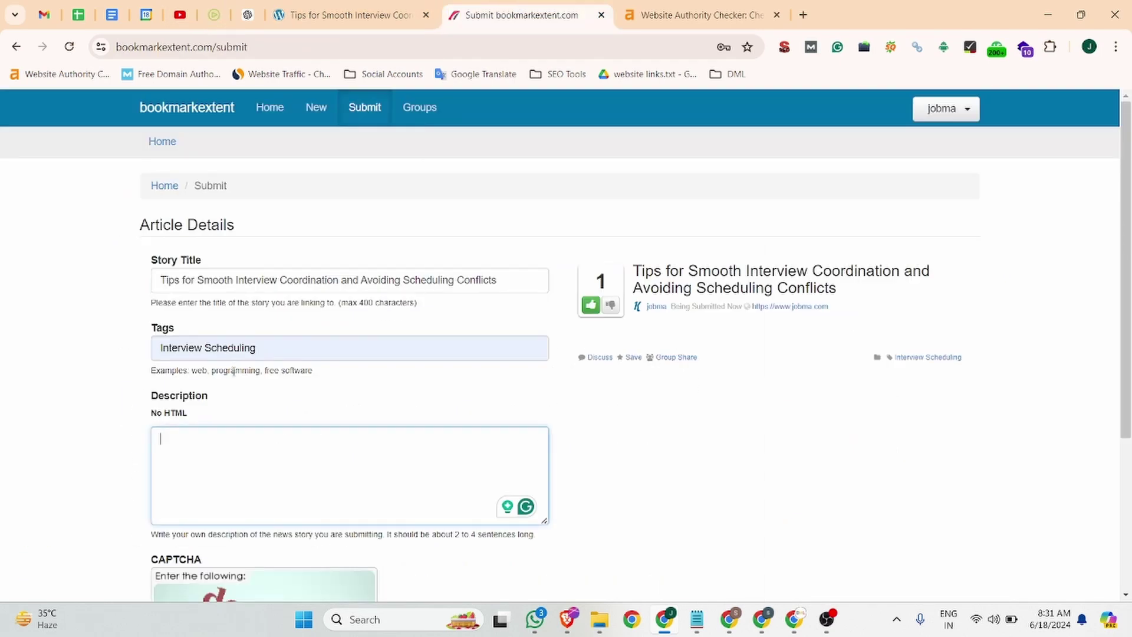
key(ctrl+v)
- Answer the CAPTCHA and submit the story to publish it
scroll(278, 393, down, 4)
click(209, 475)
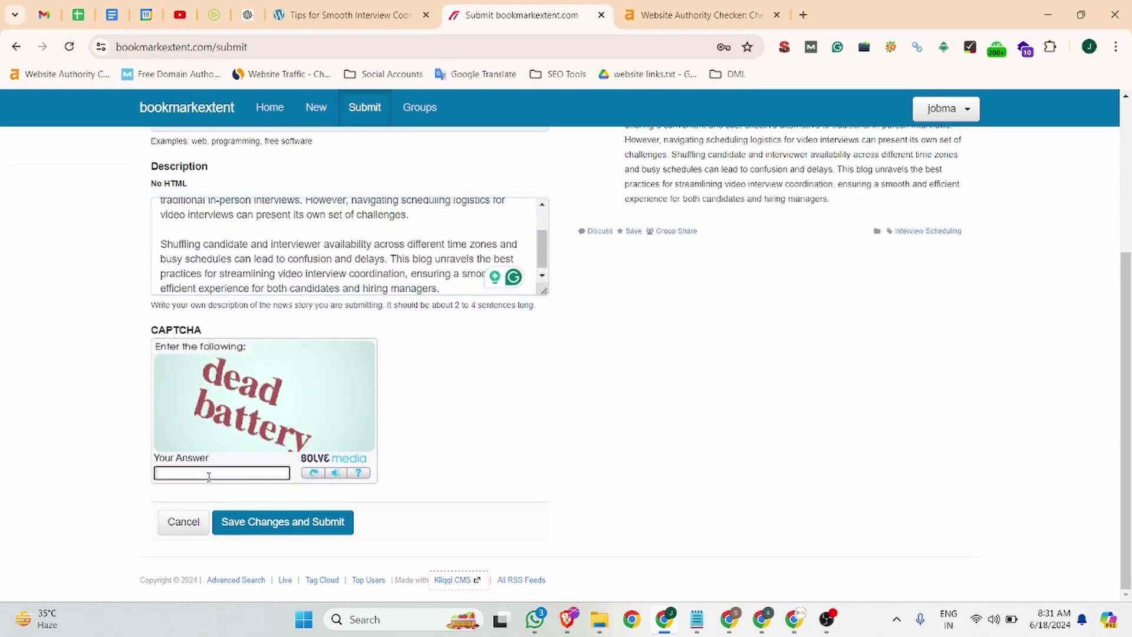
text(dead)
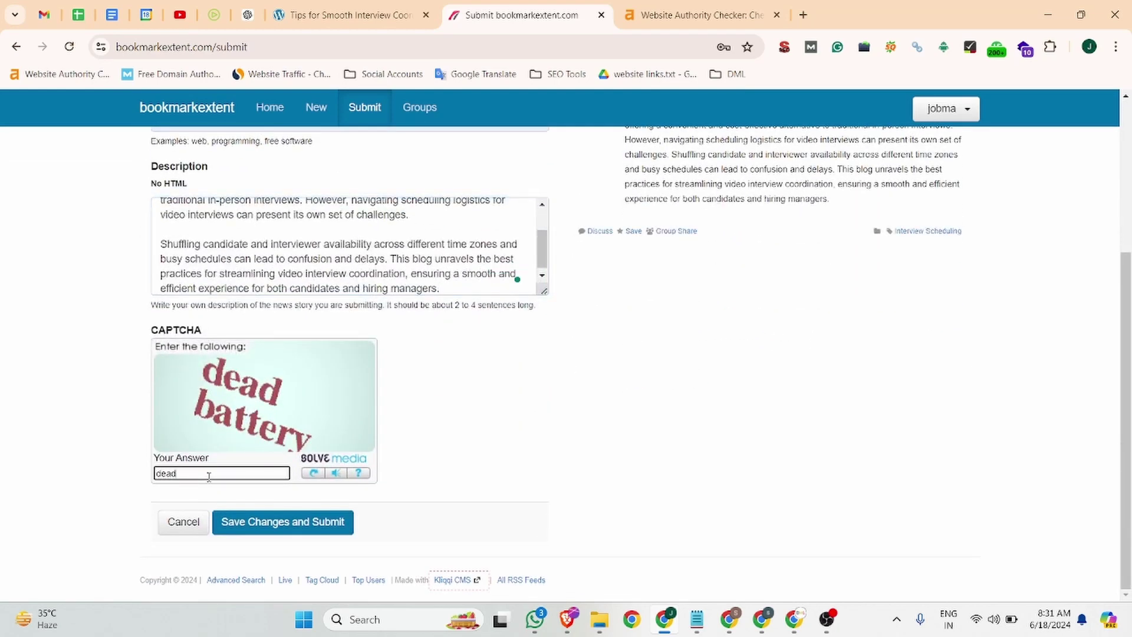
text( battery)
click(307, 529)
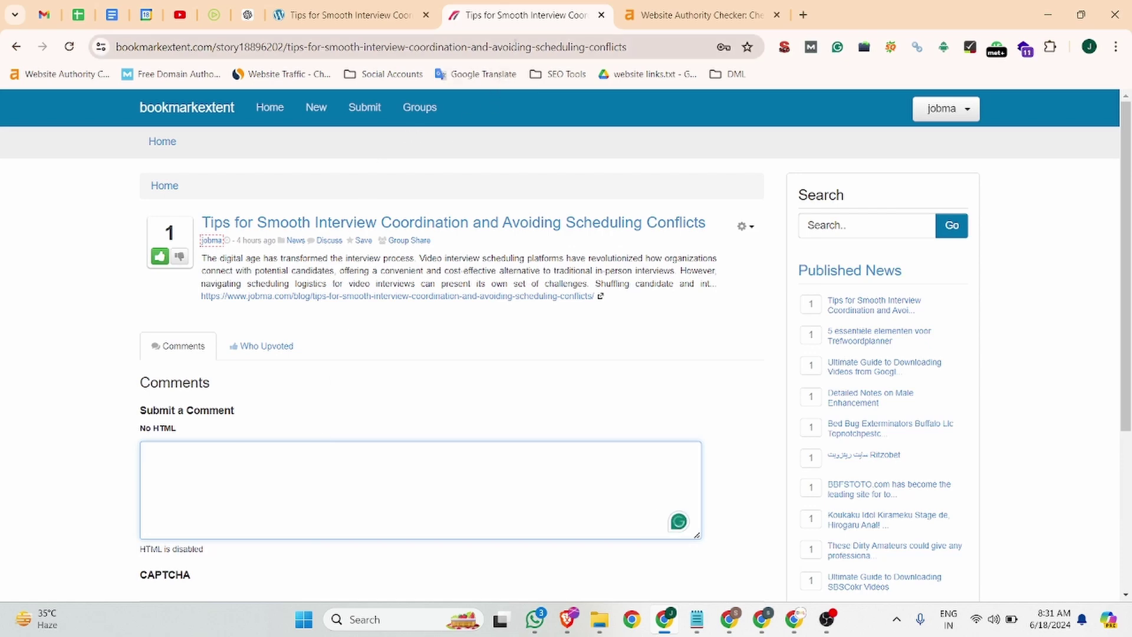
click(515, 46)
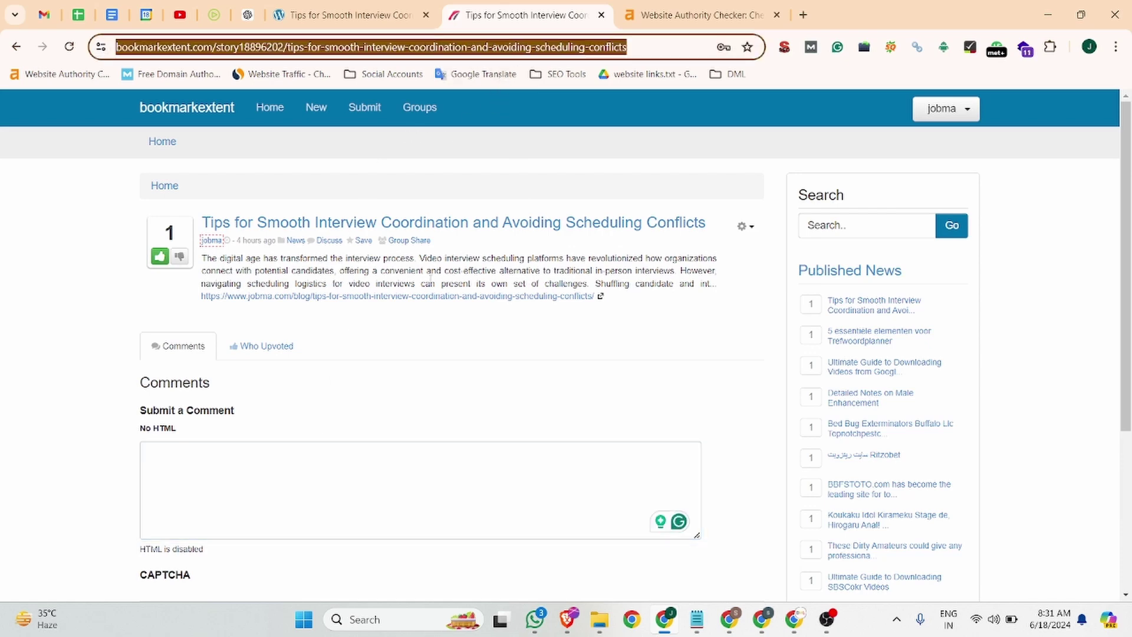
right_click(420, 297)
click(448, 494)
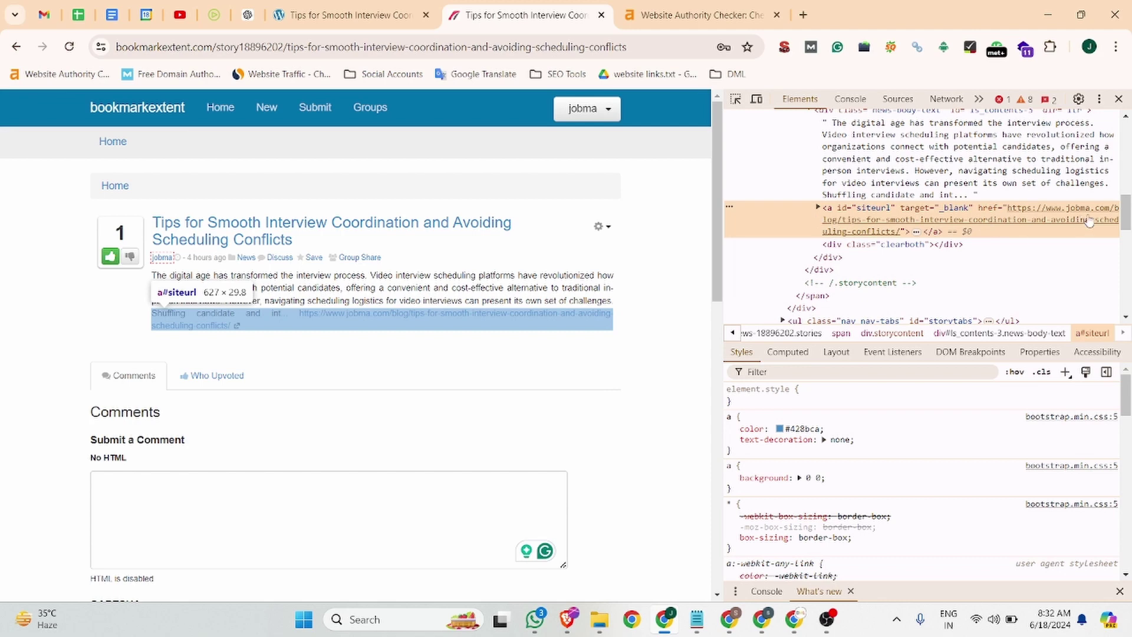
click(1120, 96)
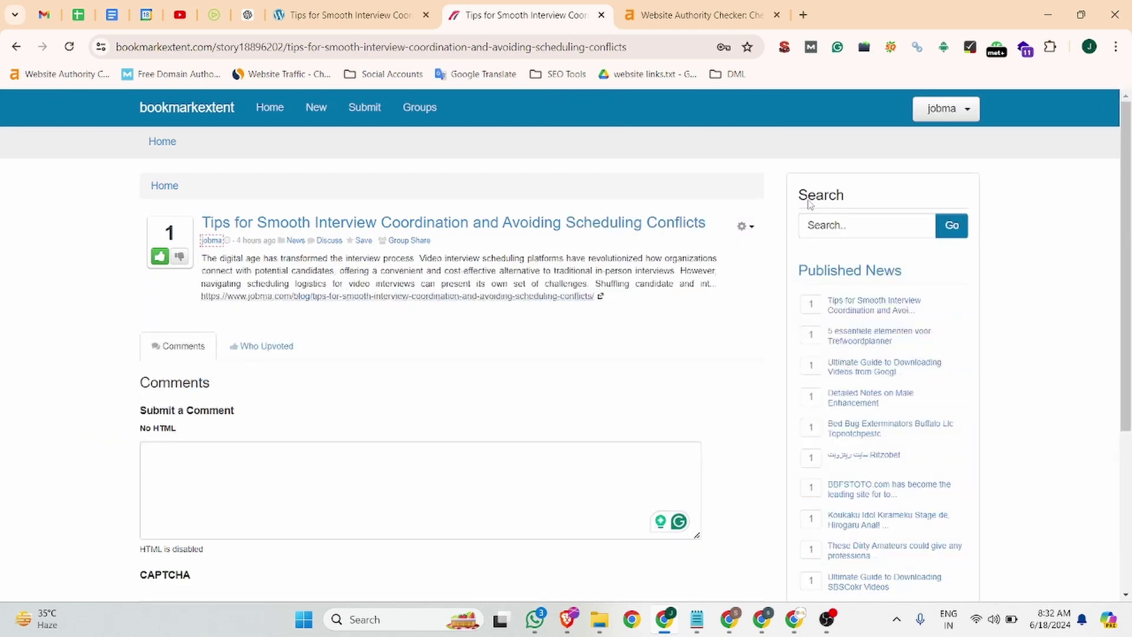